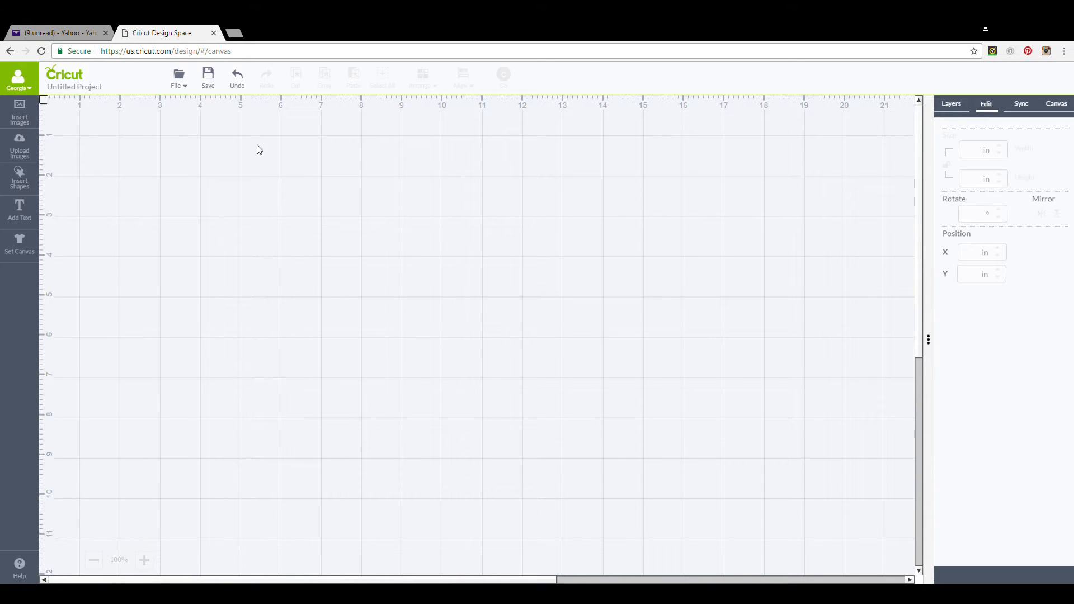
# Insert a square, move it up toward the middle of the canvas, and colour it white
pyautogui.click(21, 177)
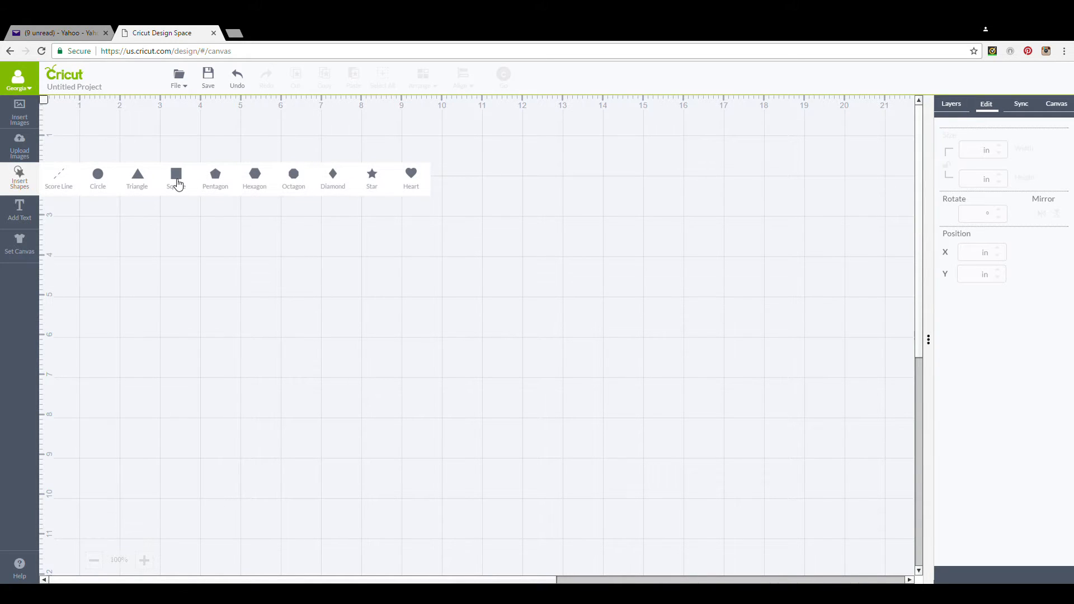
pyautogui.click(178, 184)
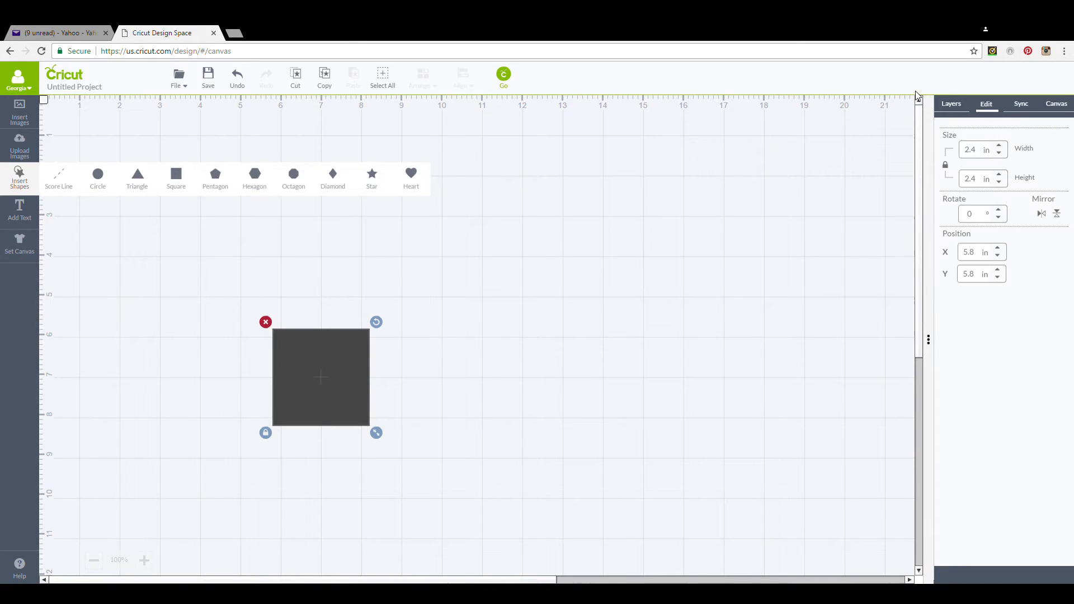
pyautogui.click(952, 105)
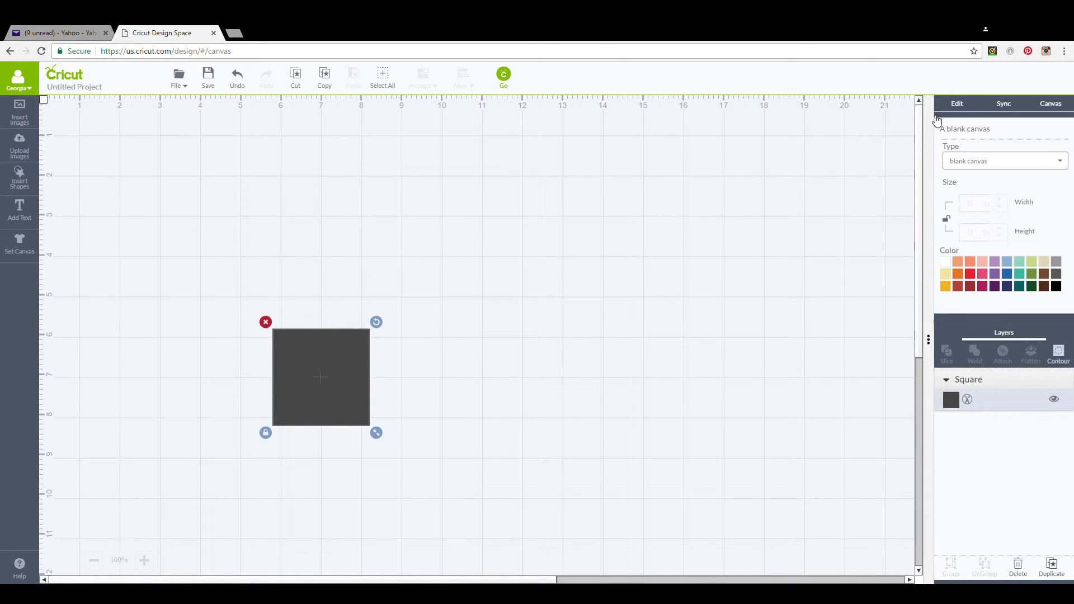
pyautogui.moveTo(317, 351); pyautogui.dragTo(287, 274)
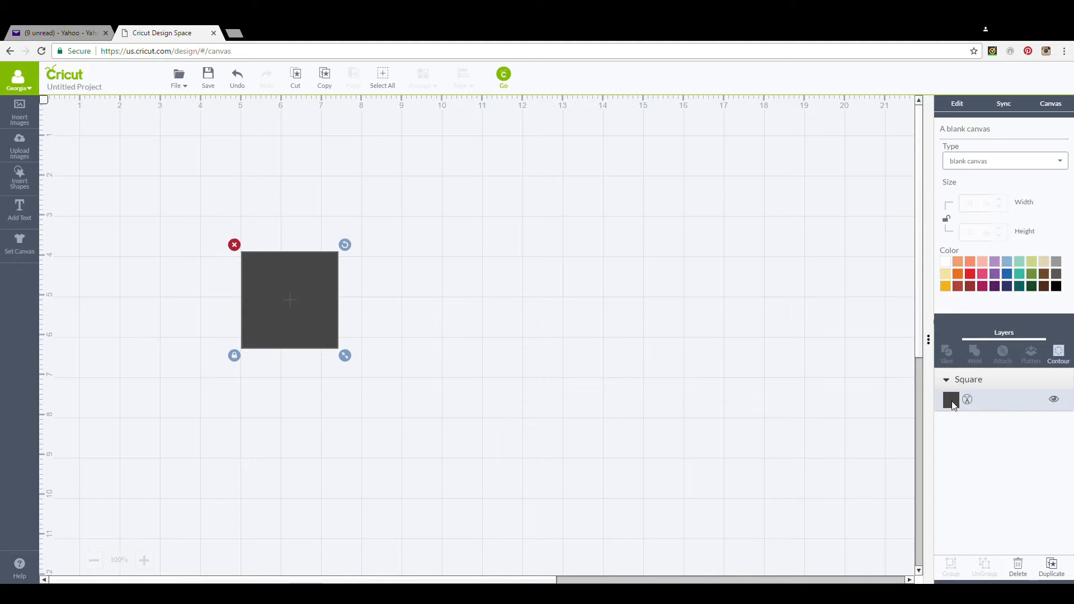
pyautogui.click(951, 401)
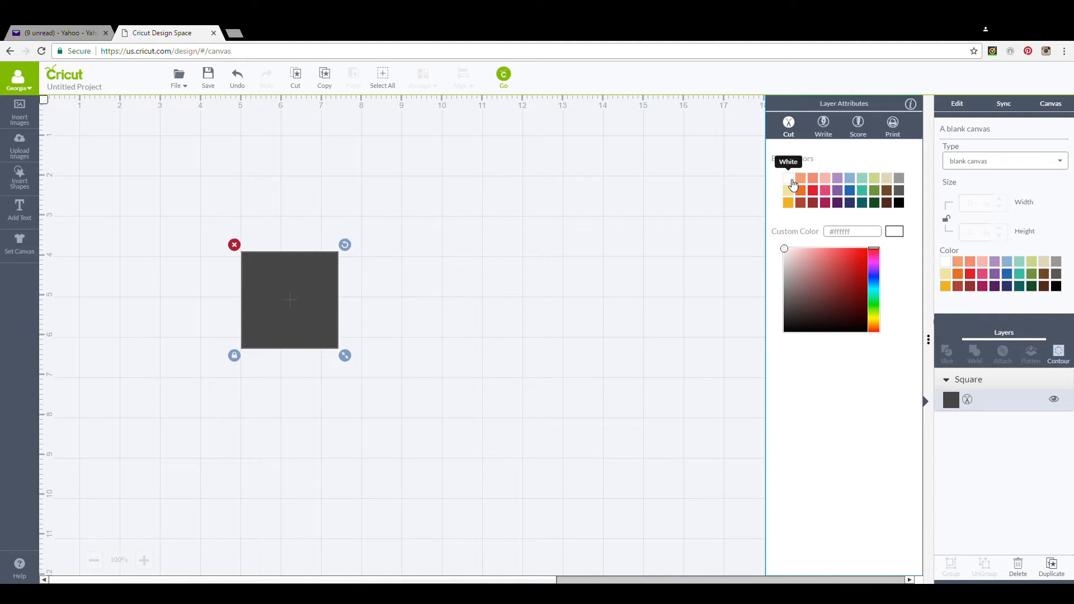
pyautogui.click(790, 180)
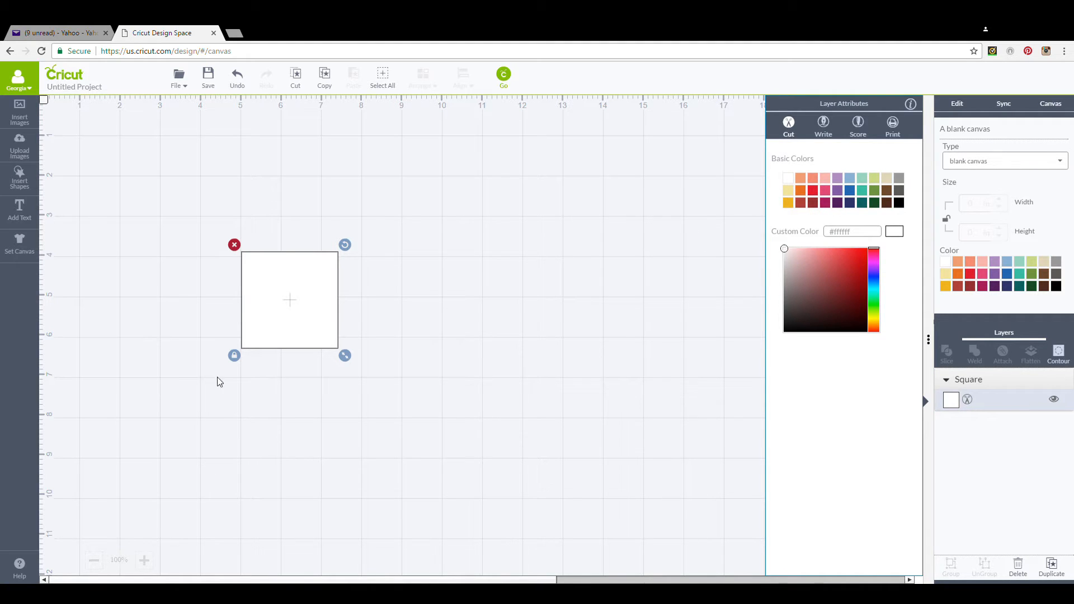
# Unlock the square's proportions and set its size to 10 in wide by 5 in high
pyautogui.click(234, 357)
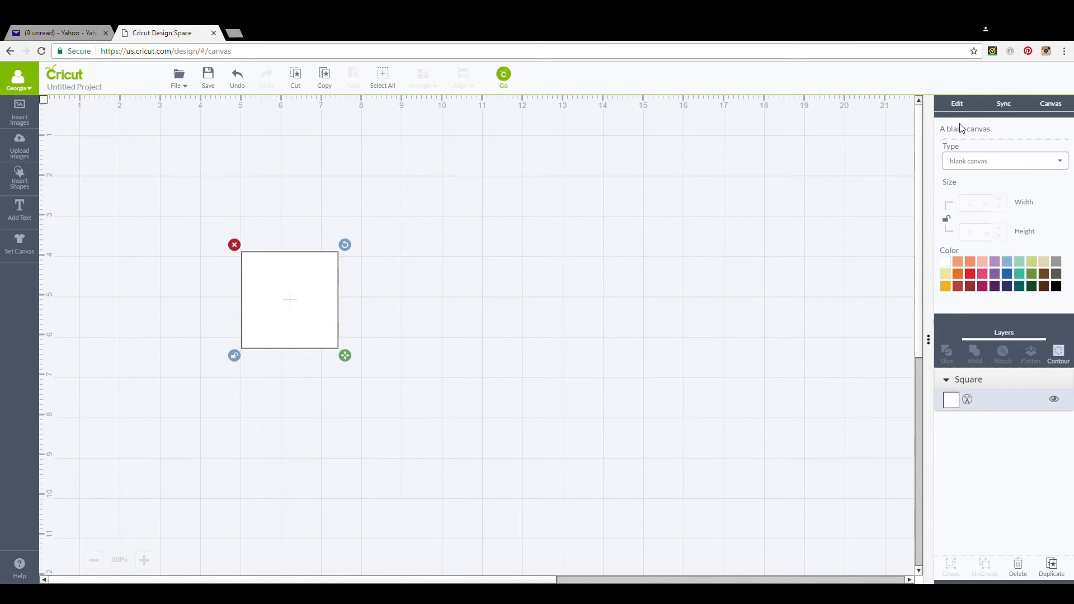
pyautogui.click(961, 104)
pyautogui.click(981, 156)
pyautogui.write('10')
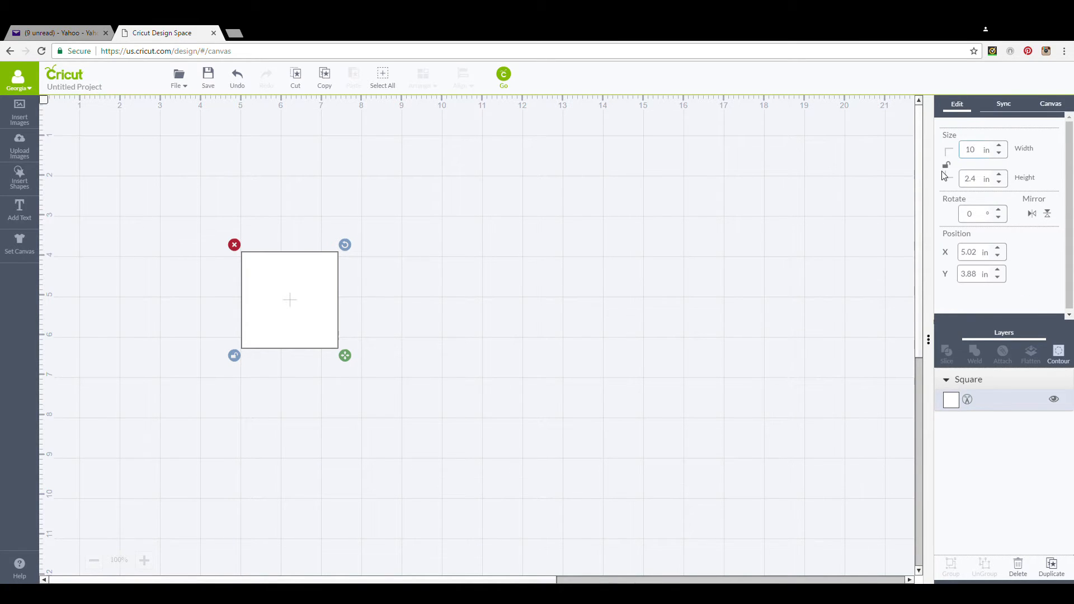
pyautogui.click(985, 181)
pyautogui.write('5')
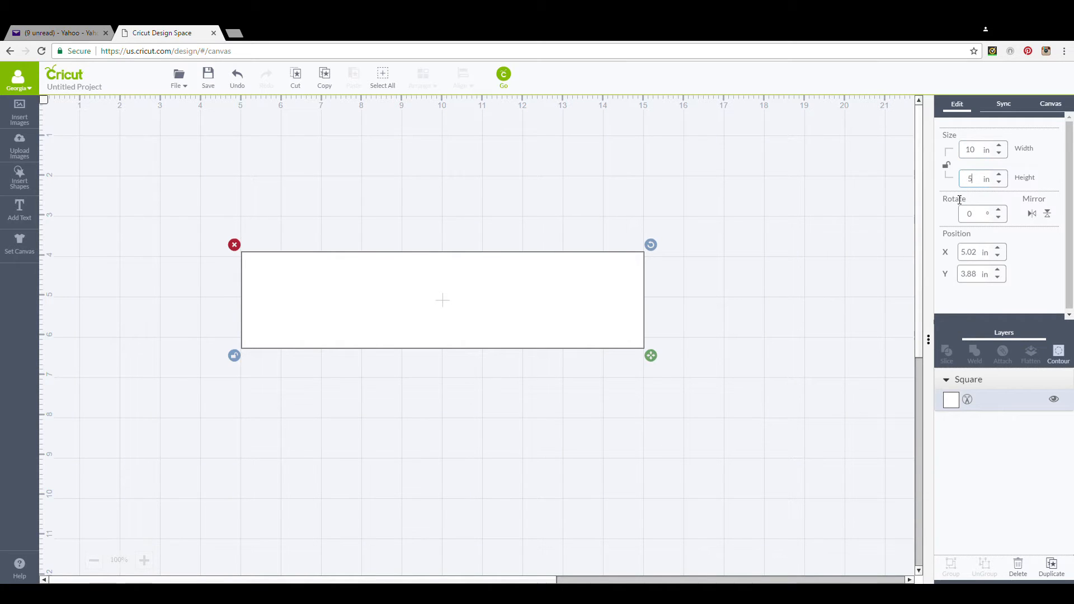
pyautogui.press('Return')
# Position the white rectangle at X 1 in and Y 5 in
pyautogui.click(983, 257)
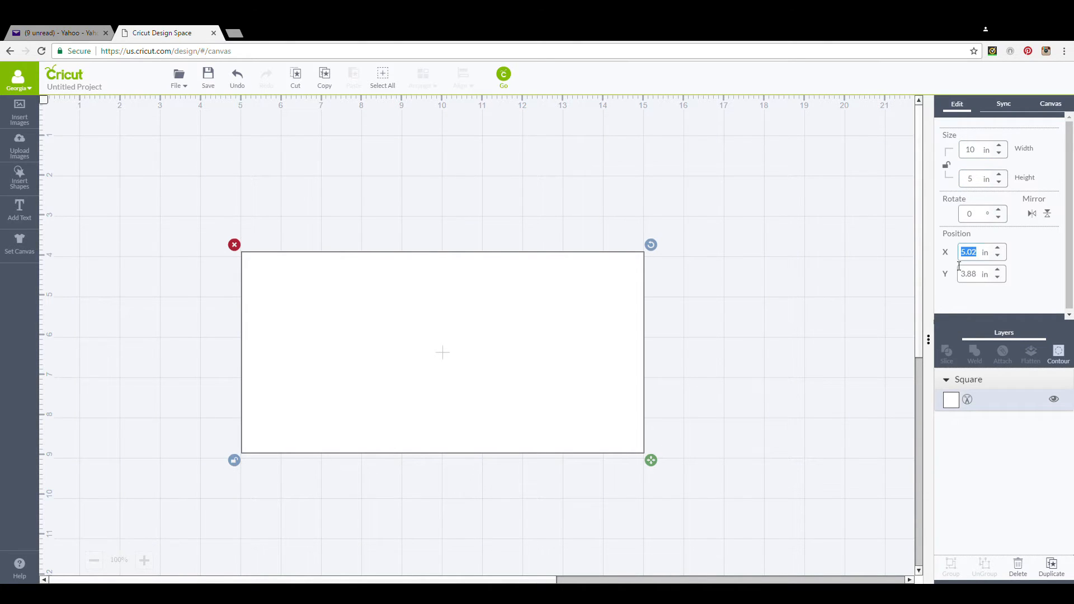
pyautogui.write('1')
pyautogui.click(976, 285)
pyautogui.write('5')
pyautogui.press('Return')
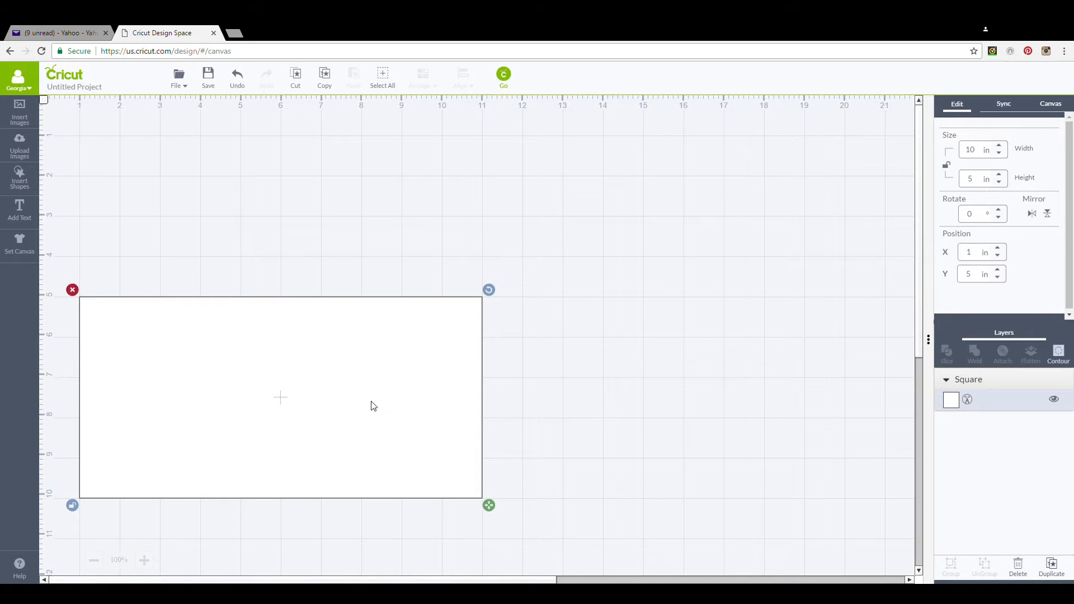
# Insert a score line and set its height to 5 in
pyautogui.click(20, 178)
pyautogui.click(62, 185)
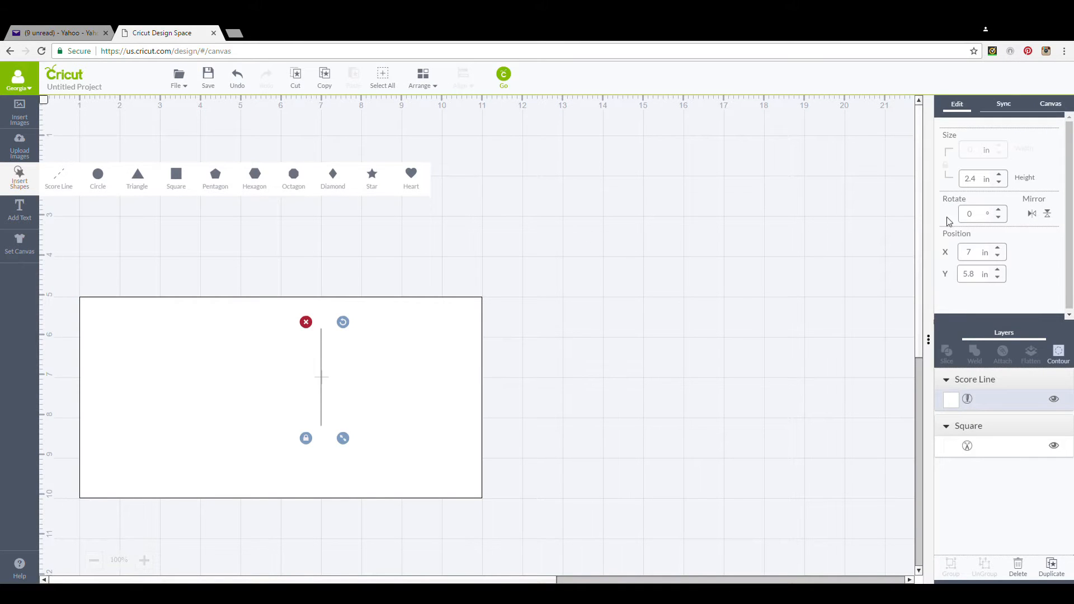
pyautogui.moveTo(985, 184); pyautogui.dragTo(954, 184)
pyautogui.write('5')
pyautogui.press('Return')
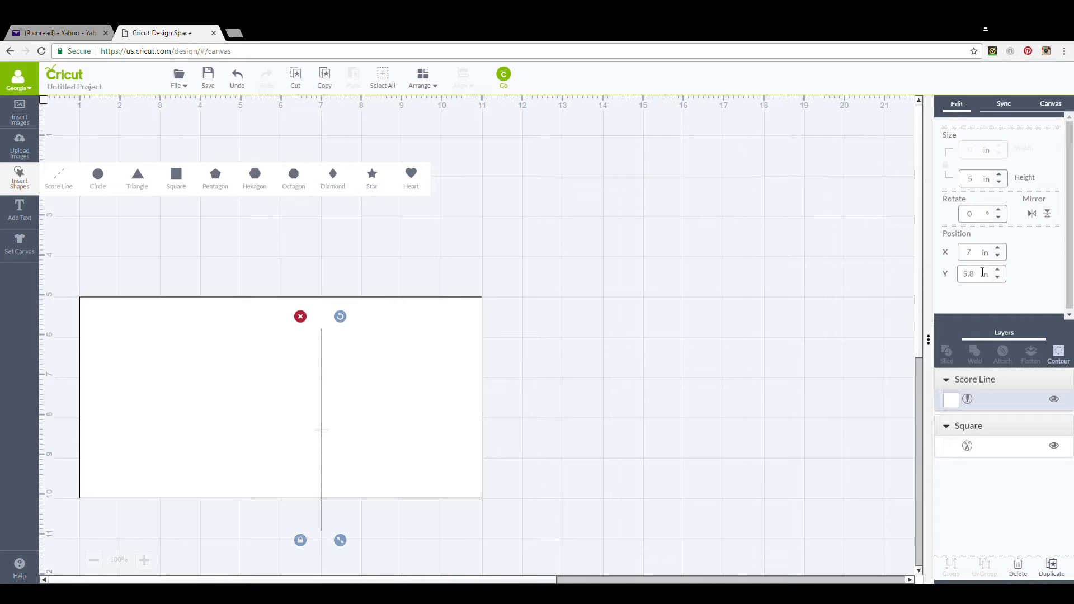
# Position the score line at X 3.5 in and Y 5 in
pyautogui.moveTo(971, 275); pyautogui.dragTo(951, 263)
pyautogui.write('3.5')
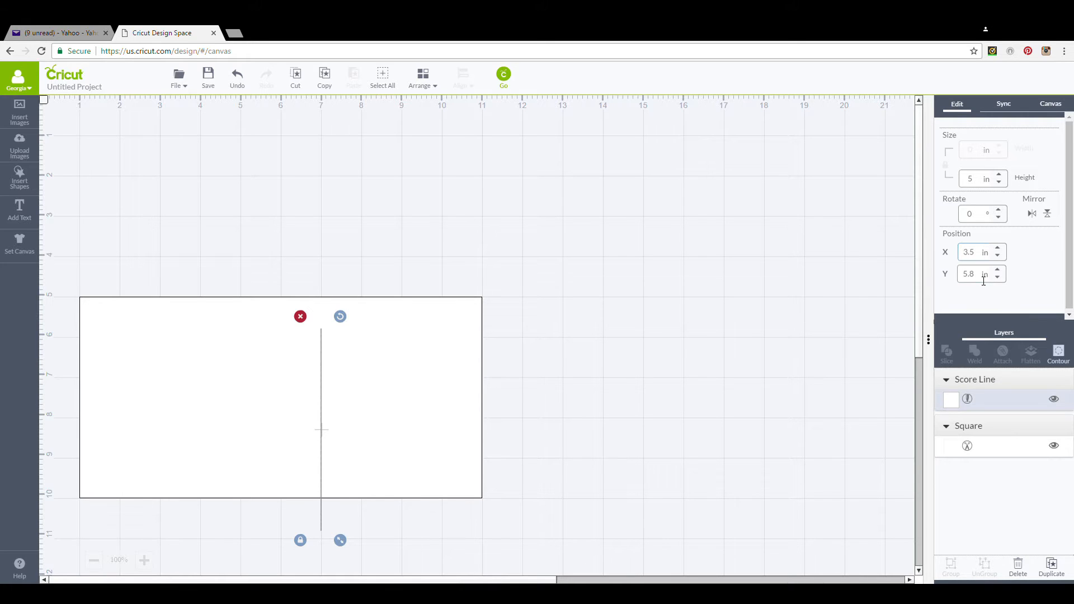
pyautogui.click(976, 277)
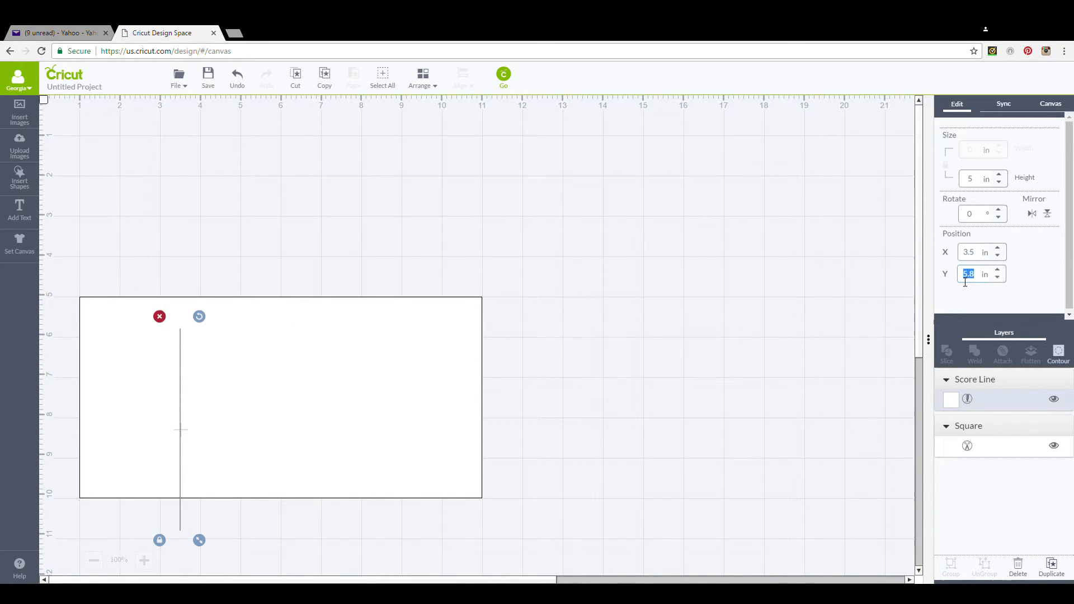
pyautogui.write('5')
pyautogui.press('Return')
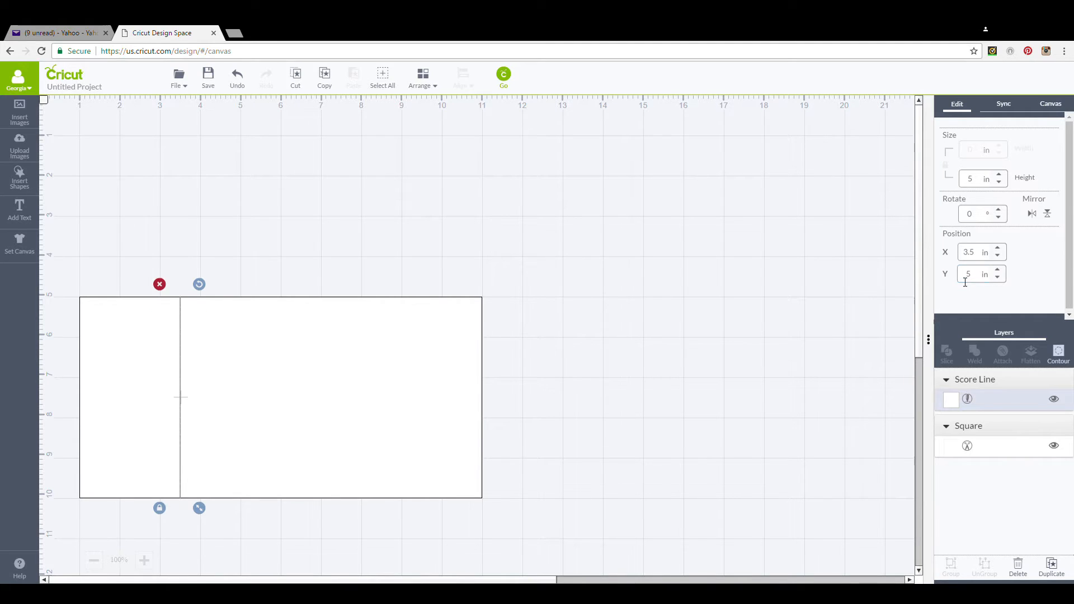
# Duplicate the score line and place the copy at X 8.5 in
pyautogui.click(1054, 568)
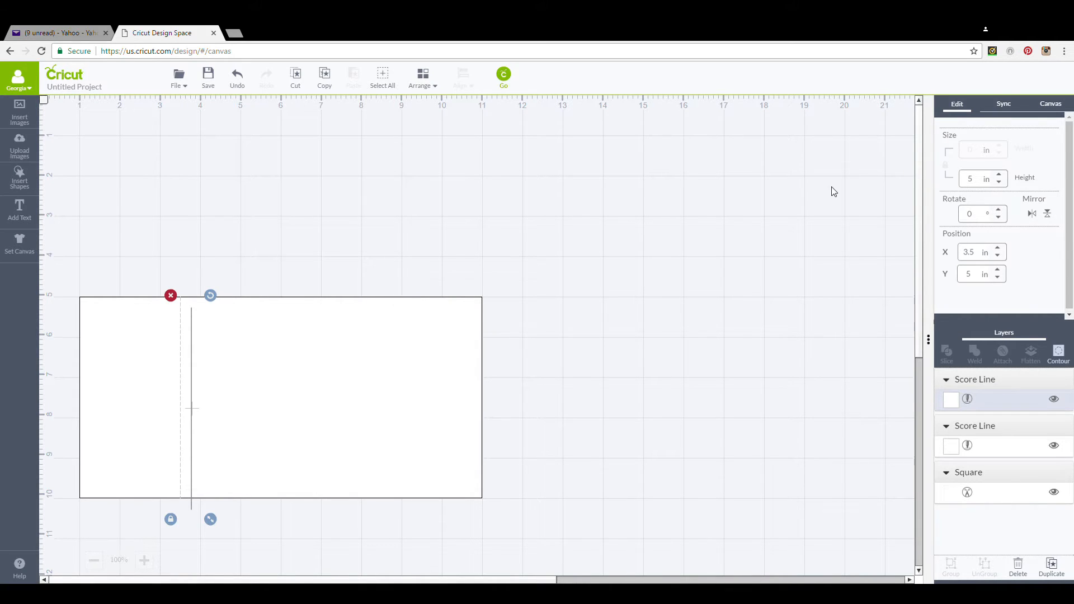
pyautogui.click(981, 253)
pyautogui.write('8.5')
pyautogui.press('Return')
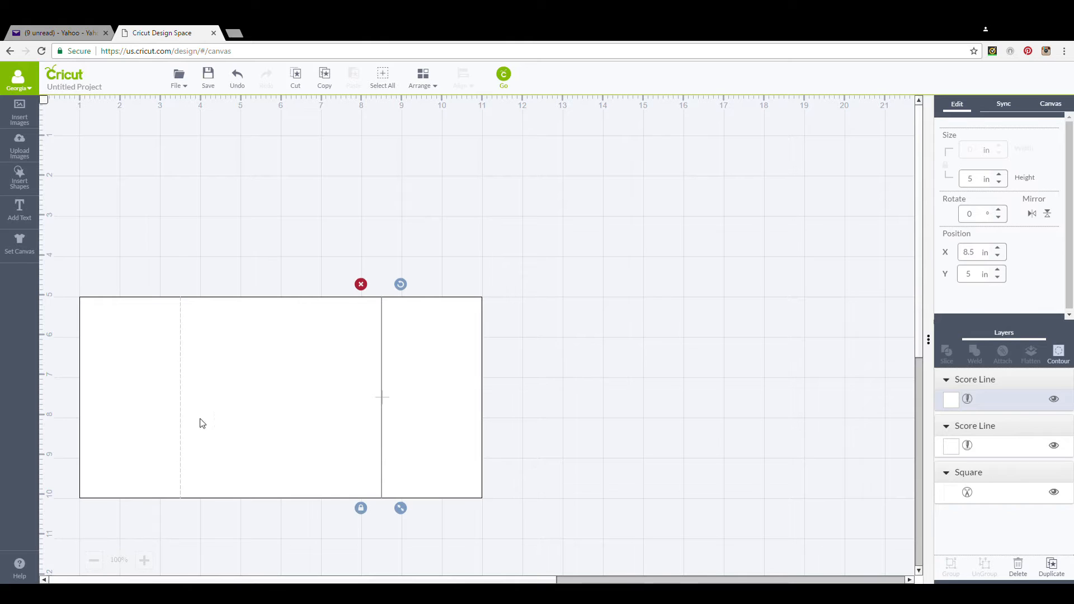
pyautogui.click(433, 256)
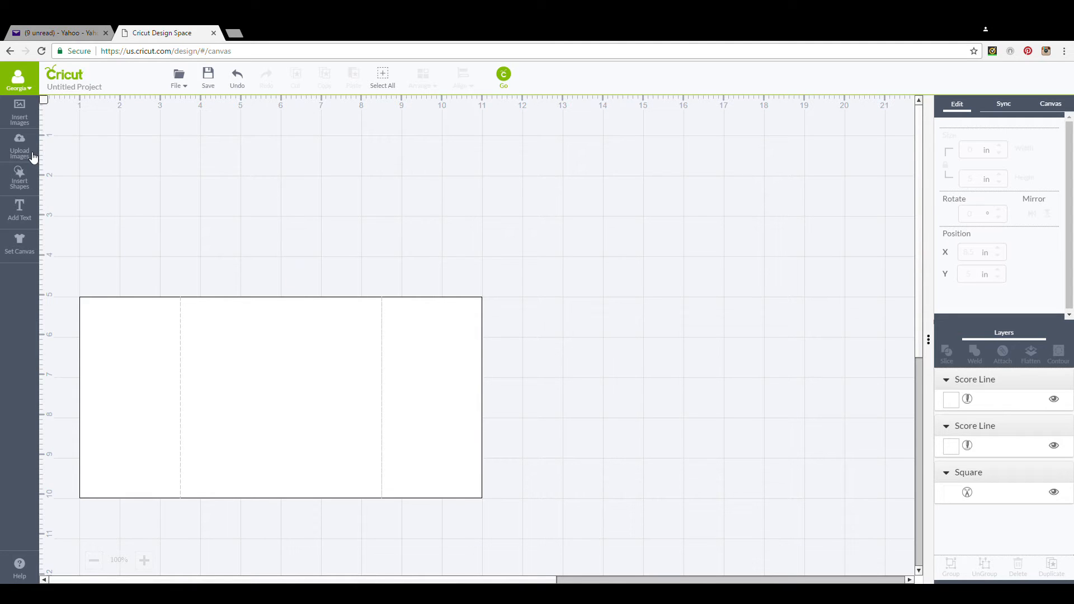
# Browse the image library for insertion and filter it to My Images
pyautogui.click(30, 121)
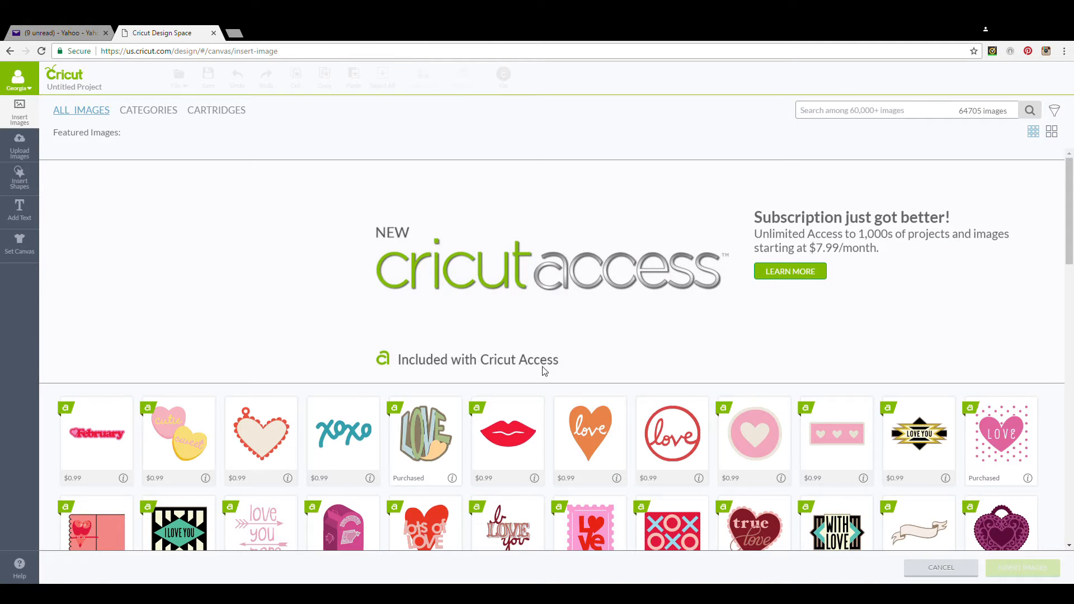
pyautogui.moveTo(1068, 208); pyautogui.dragTo(1068, 324)
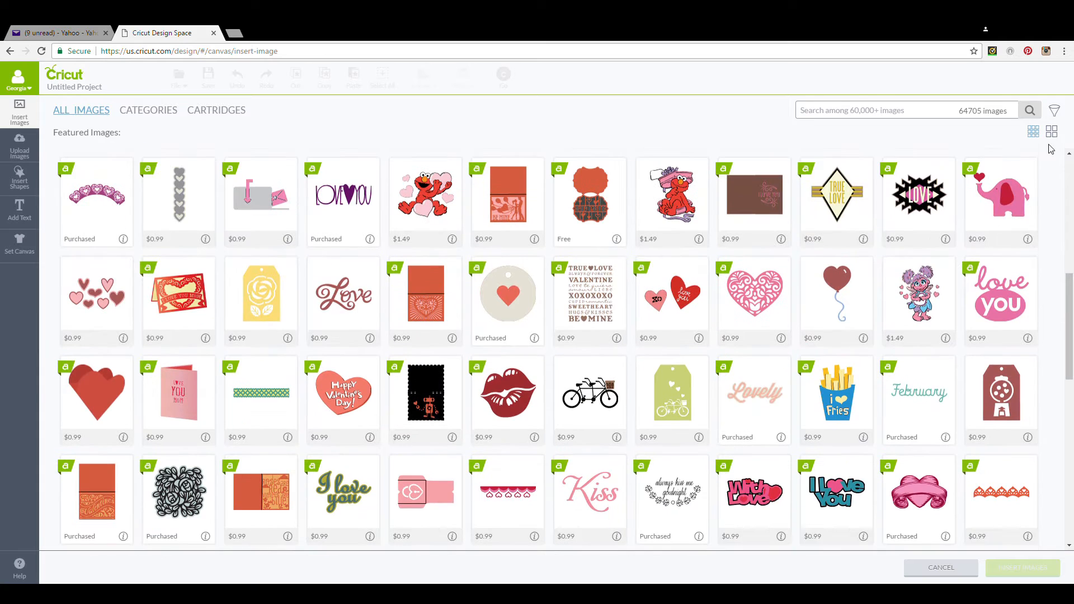
pyautogui.click(1057, 112)
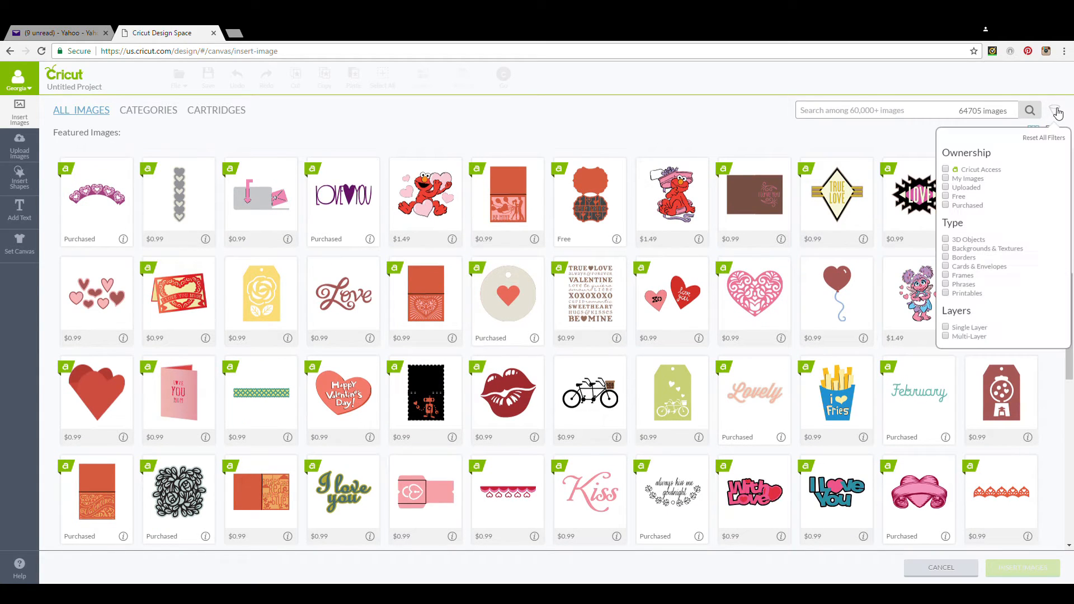
pyautogui.click(945, 179)
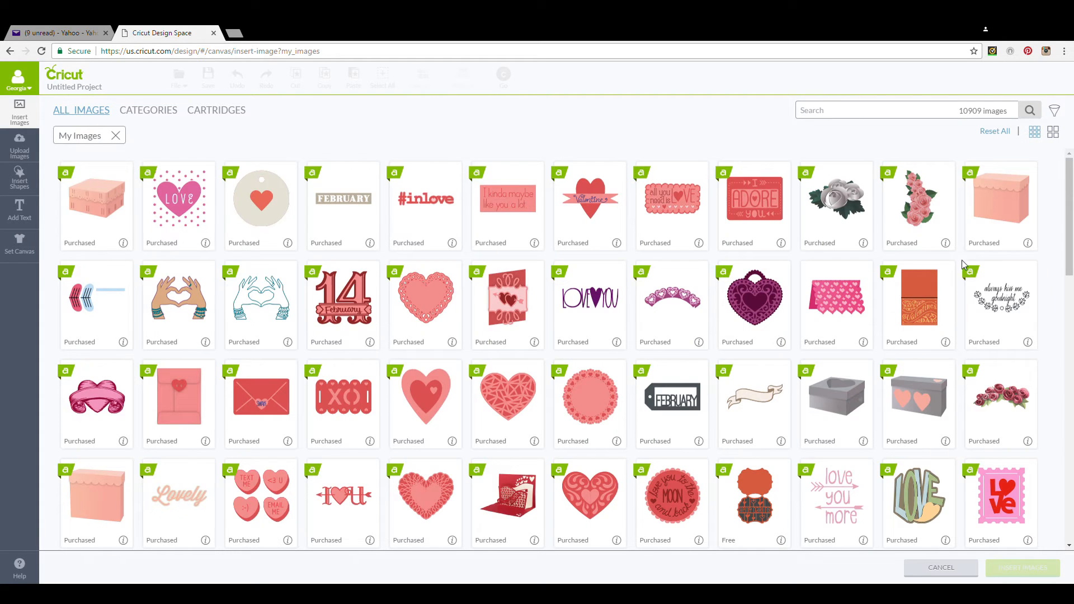
# Look through the filtered images and search them for "birthday"
pyautogui.scroll(-15, 1072, 512)
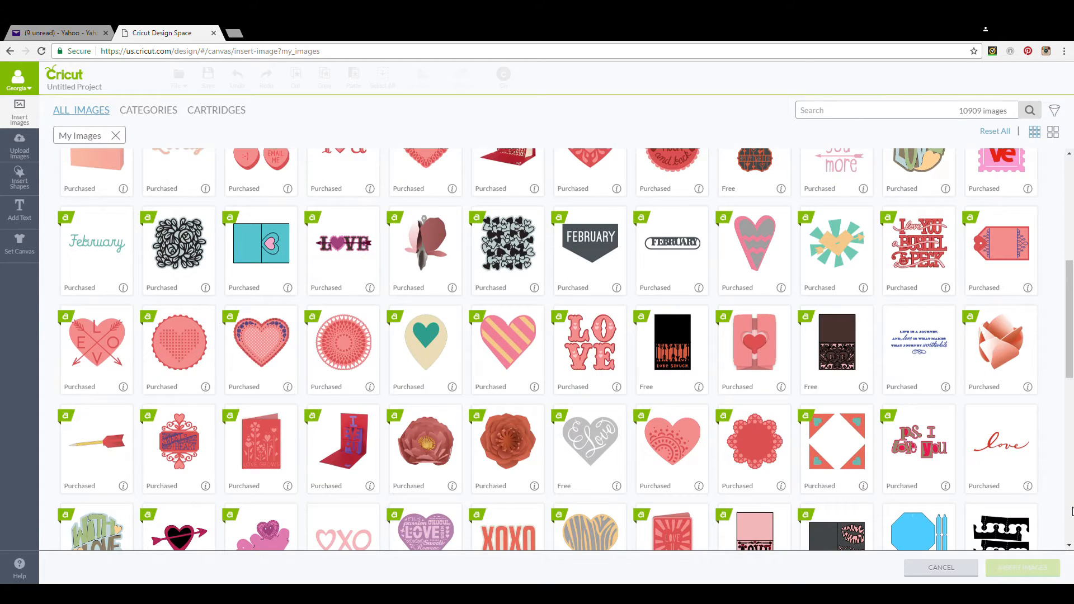
pyautogui.scroll(-5, 1072, 511)
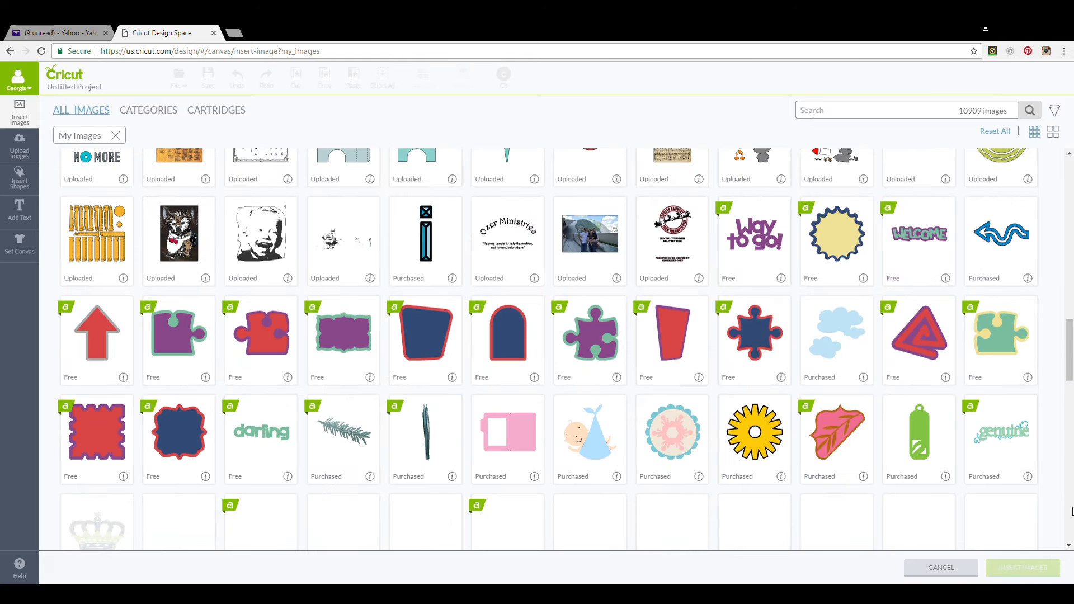
pyautogui.scroll(-6, 1072, 511)
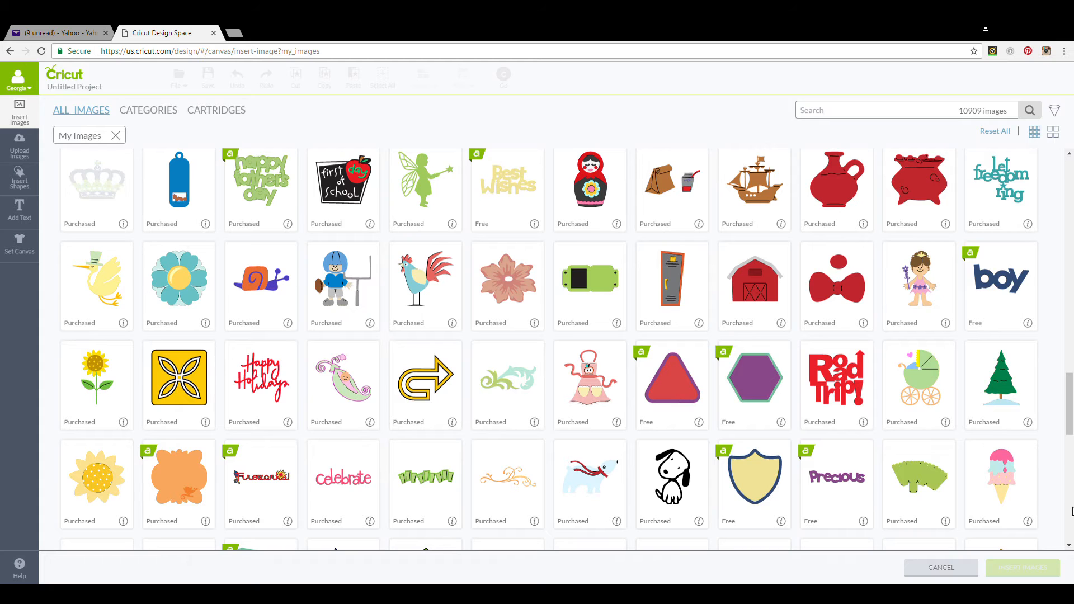
pyautogui.scroll(-5, 1072, 511)
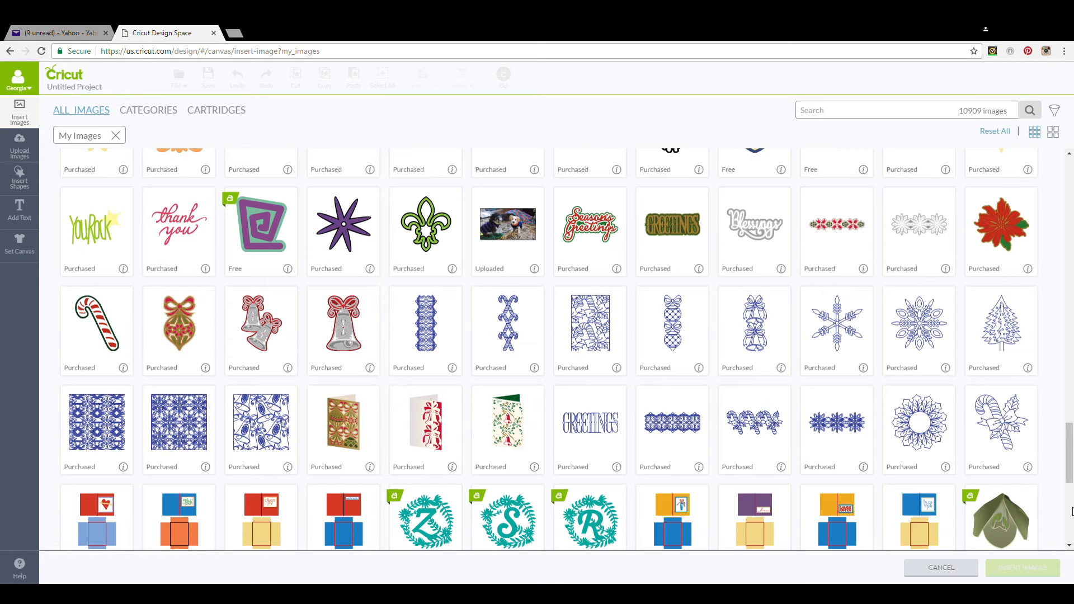
pyautogui.scroll(-6, 1071, 511)
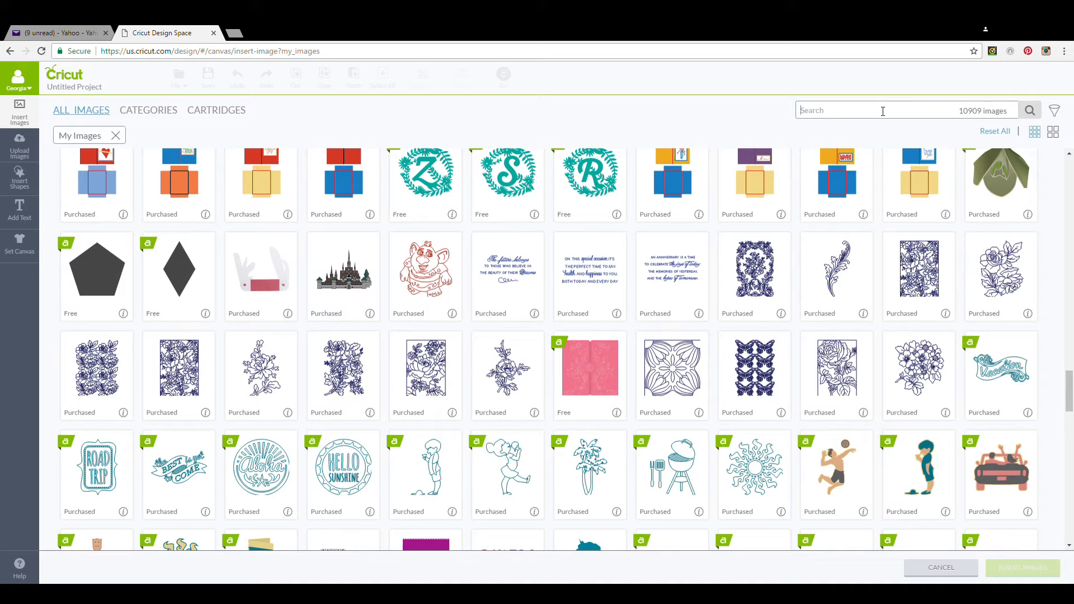
pyautogui.write('birthday')
pyautogui.press('Return')
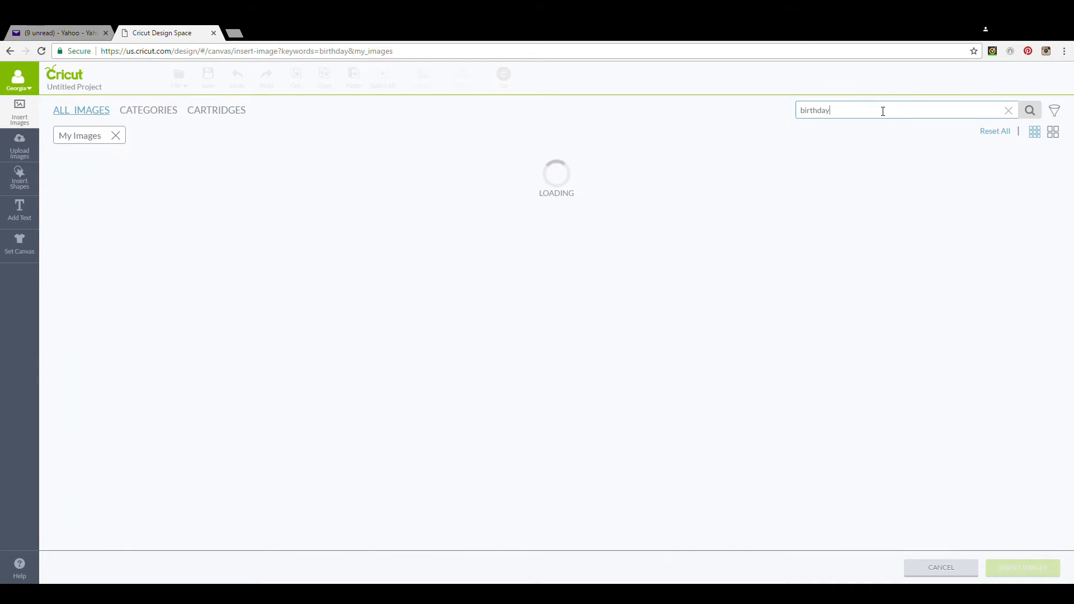
pyautogui.click(1056, 109)
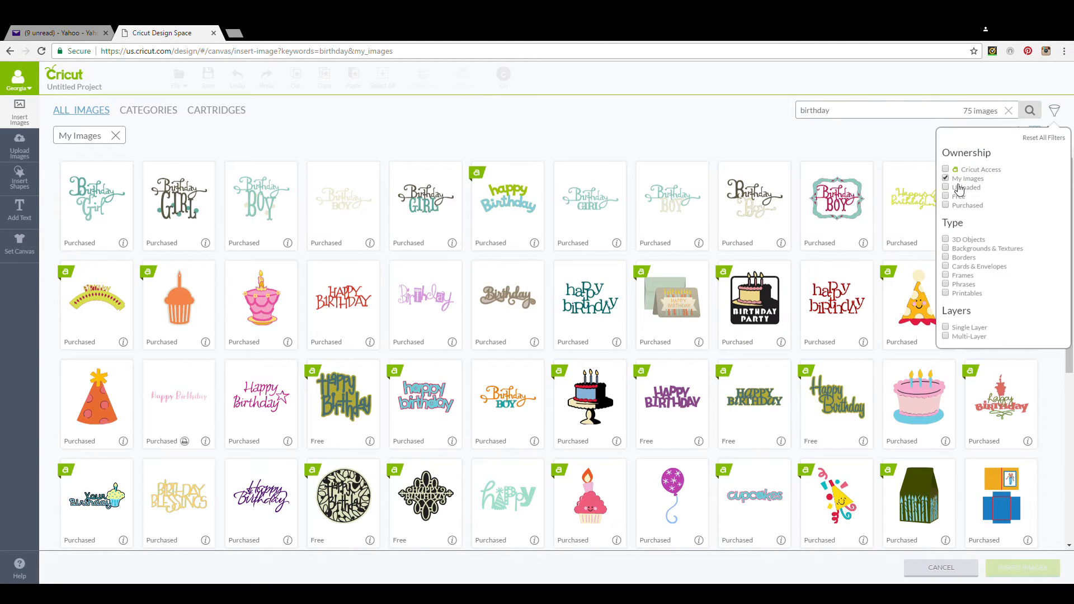
pyautogui.click(679, 128)
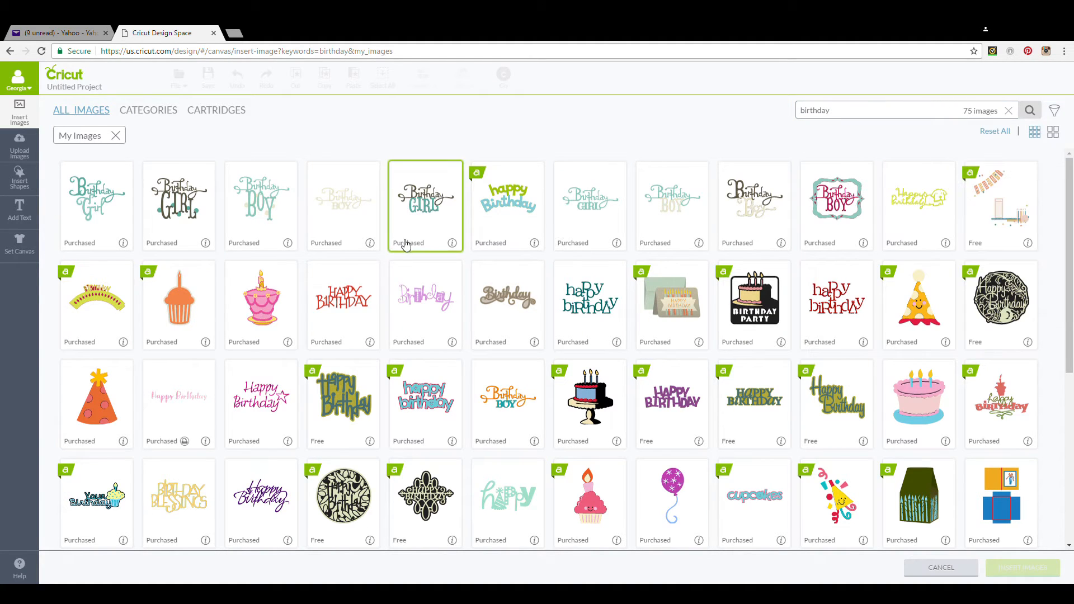
# Insert the pink birthday cake with three candles and a blue plate onto the canvas
pyautogui.moveTo(1069, 238); pyautogui.dragTo(1066, 314)
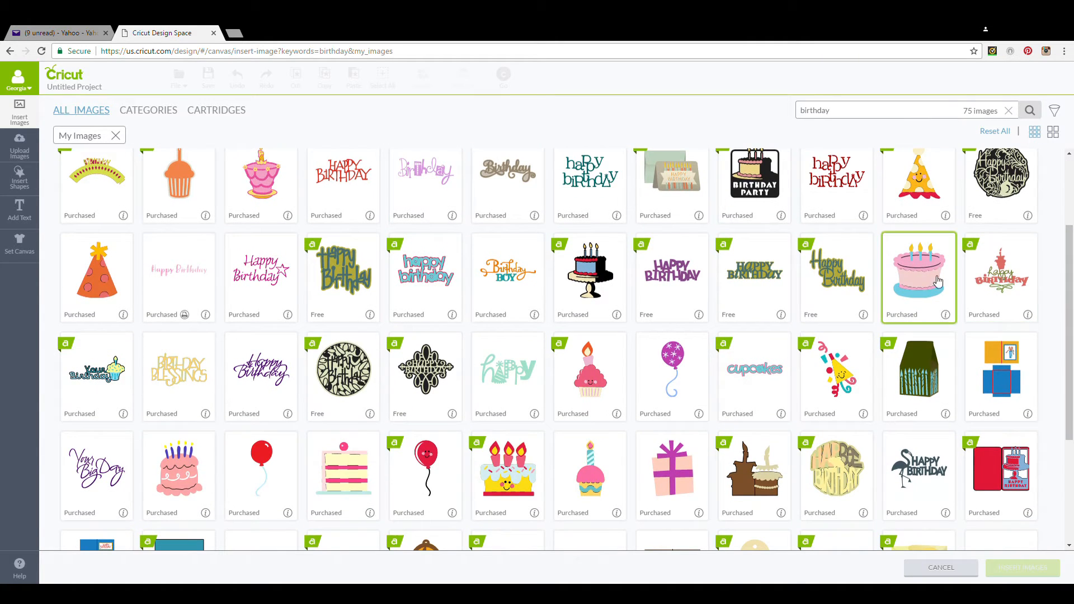
pyautogui.click(922, 291)
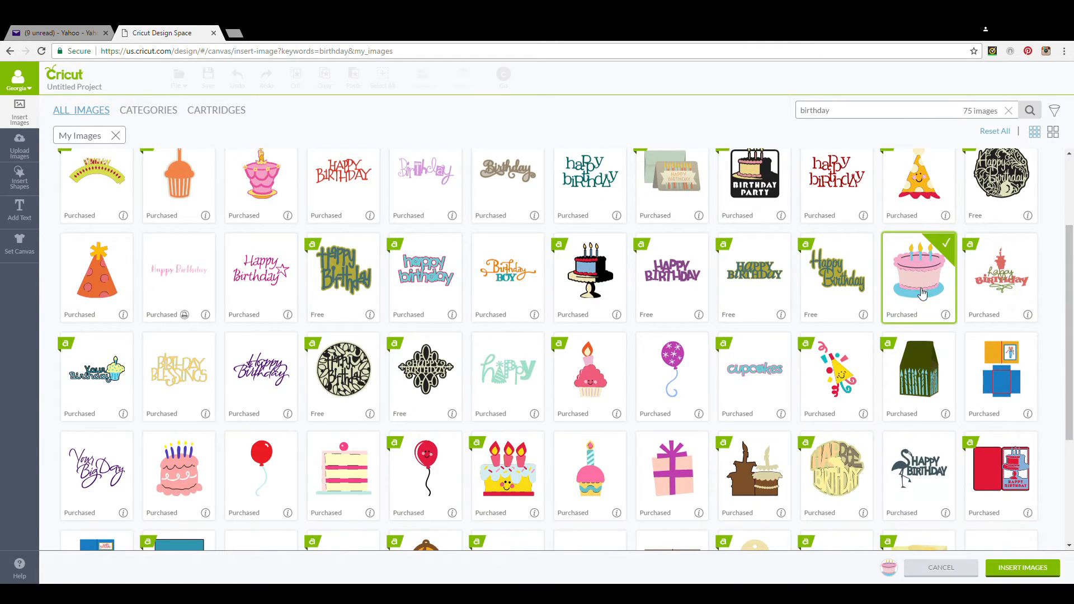
pyautogui.click(1021, 566)
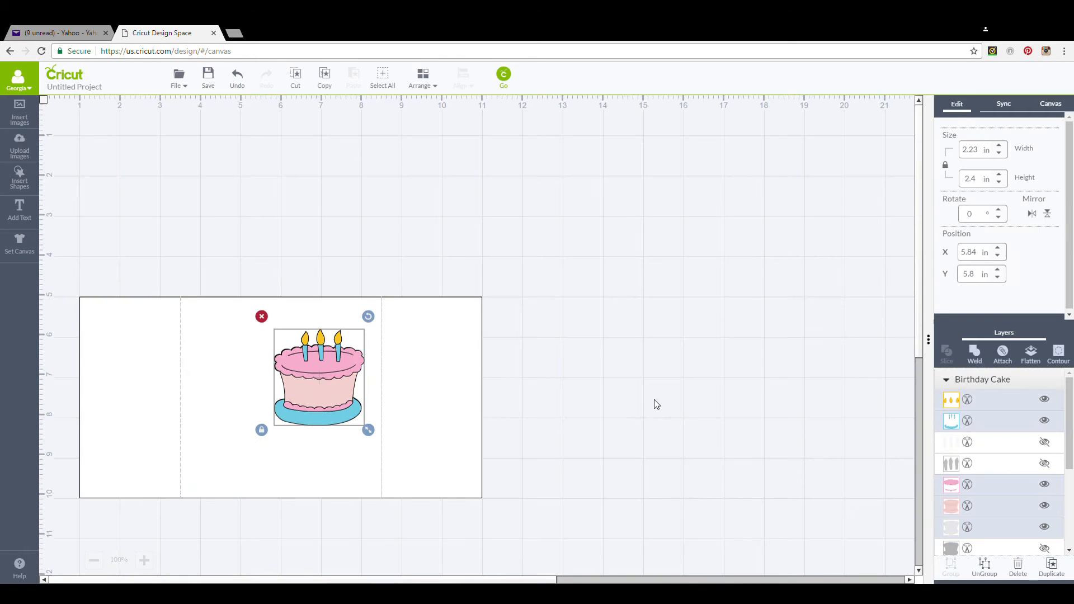
# Enlarge the cake to about 3.45 by 3.71 in and move it off the card onto the empty canvas beside it
pyautogui.moveTo(312, 377); pyautogui.dragTo(256, 358)
pyautogui.moveTo(314, 379); pyautogui.dragTo(369, 443)
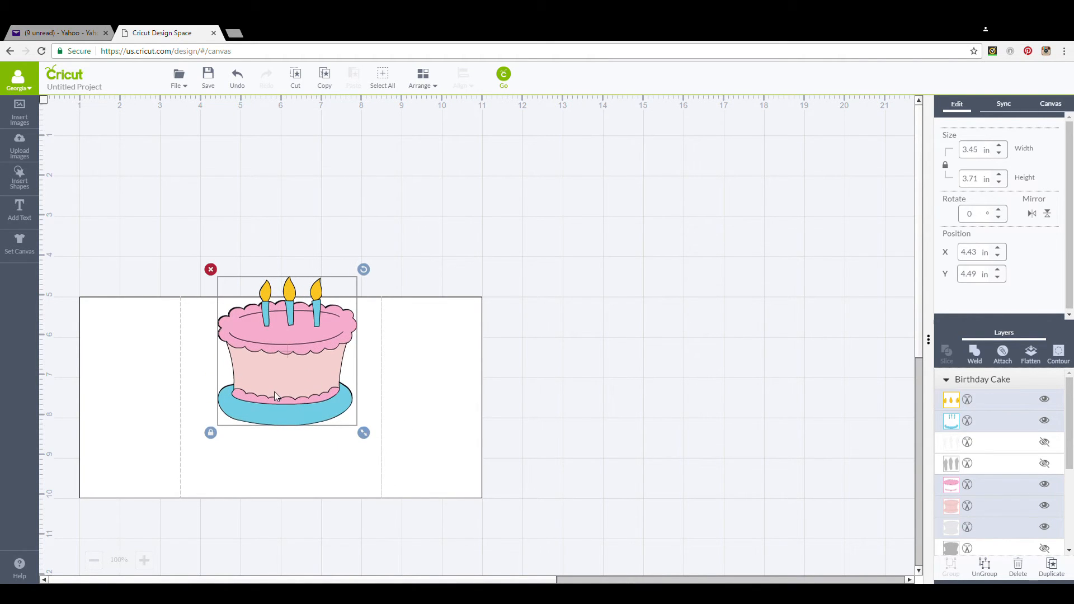
pyautogui.moveTo(267, 387); pyautogui.dragTo(576, 280)
# Show the hidden bottom silhouette layer of the cake, ungroup the cake, and move the black silhouette onto the card's centre panel
pyautogui.scroll(-1, 1040, 456)
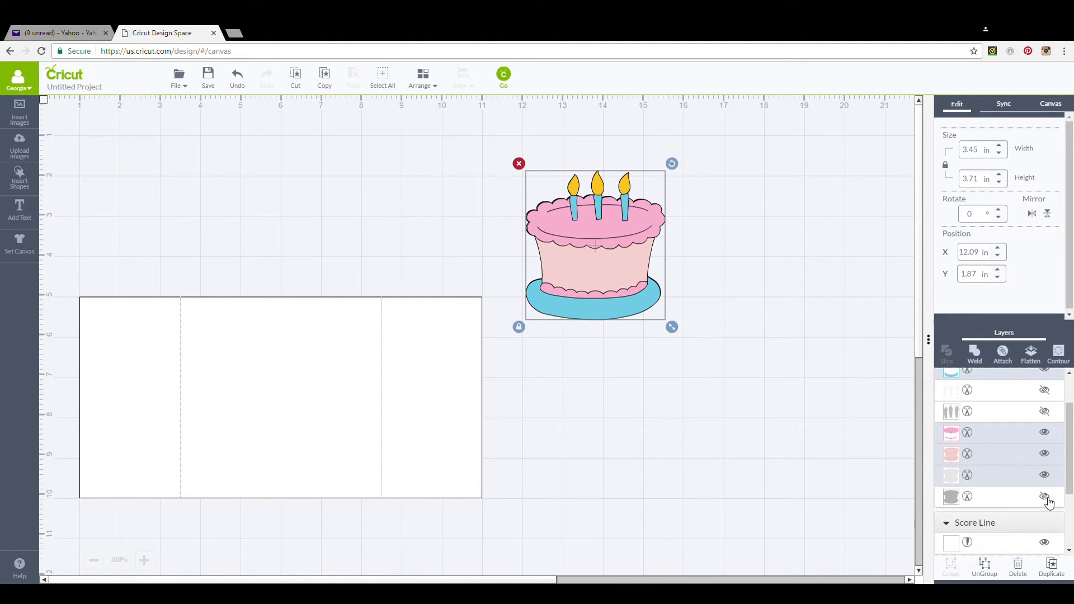
pyautogui.click(1045, 498)
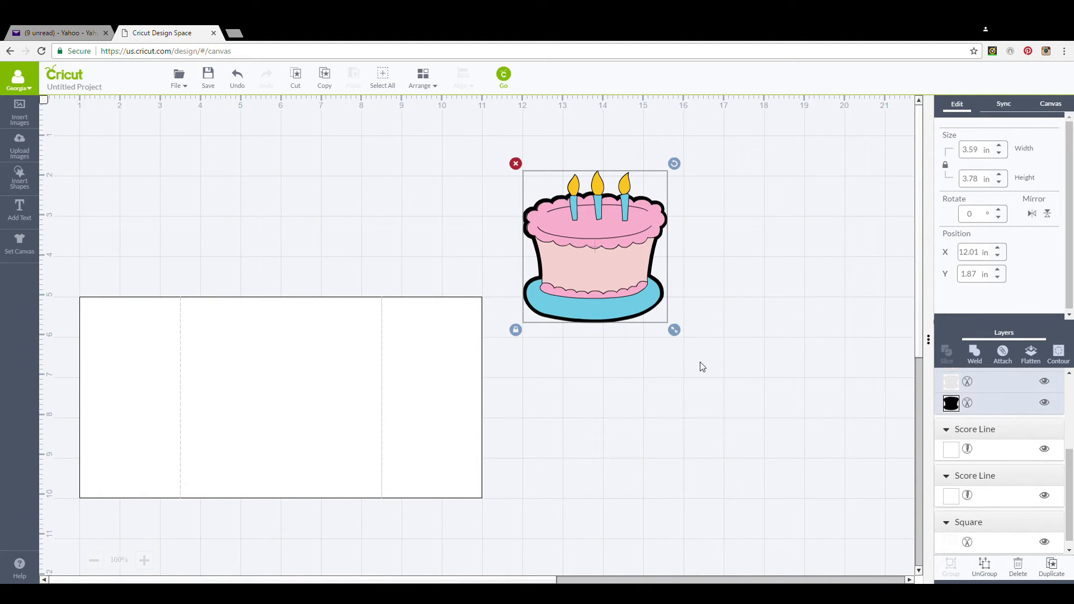
pyautogui.click(986, 568)
pyautogui.moveTo(564, 212); pyautogui.dragTo(256, 337)
pyautogui.click(524, 229)
pyautogui.moveTo(256, 338); pyautogui.dragTo(262, 337)
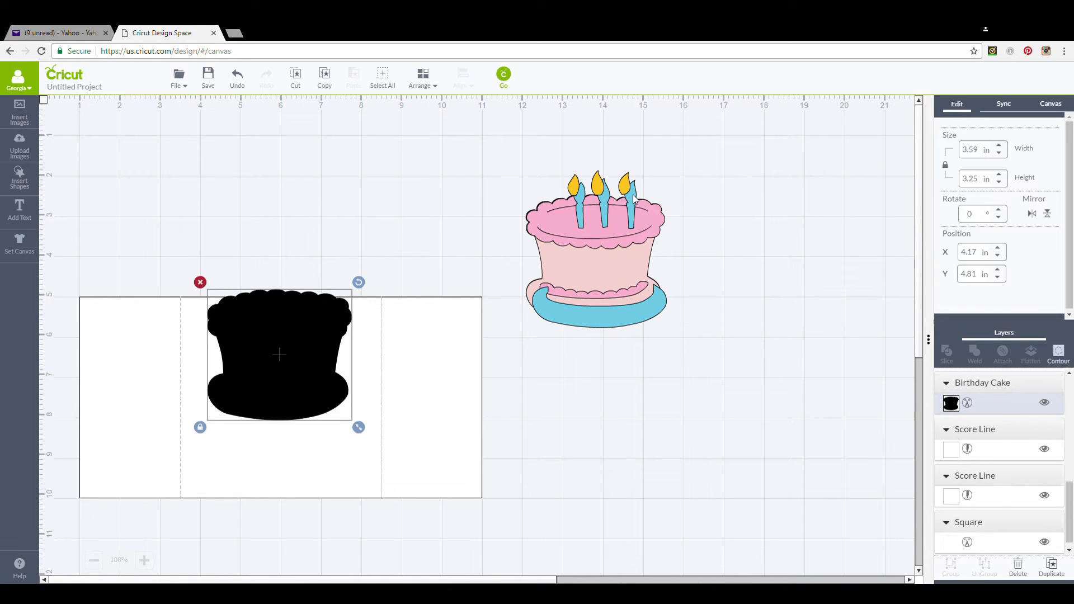
# Flip the black silhouette vertically, overlap its scalloped edge with the card's top edge, and weld it to the card
pyautogui.click(1049, 218)
pyautogui.moveTo(319, 383); pyautogui.dragTo(323, 267)
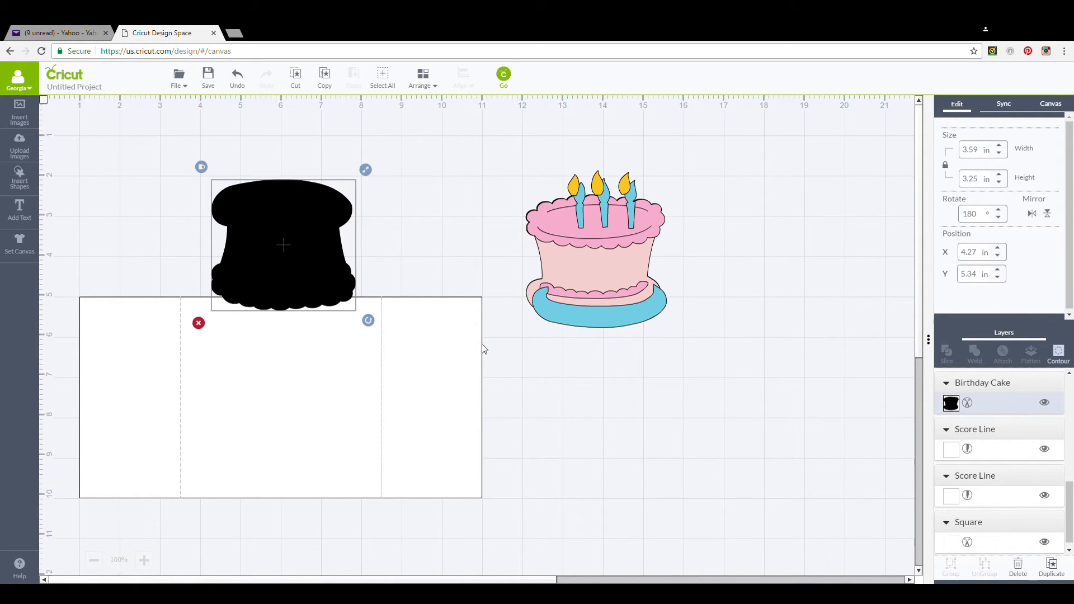
pyautogui.keyDown('shift'); pyautogui.click(478, 392); pyautogui.keyUp('shift')
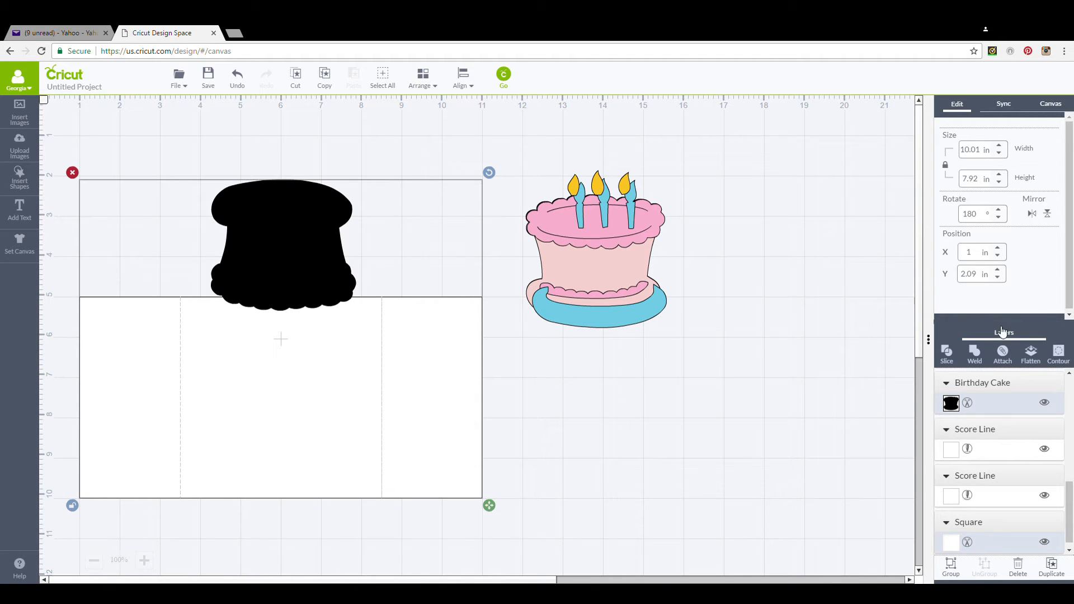
pyautogui.click(976, 356)
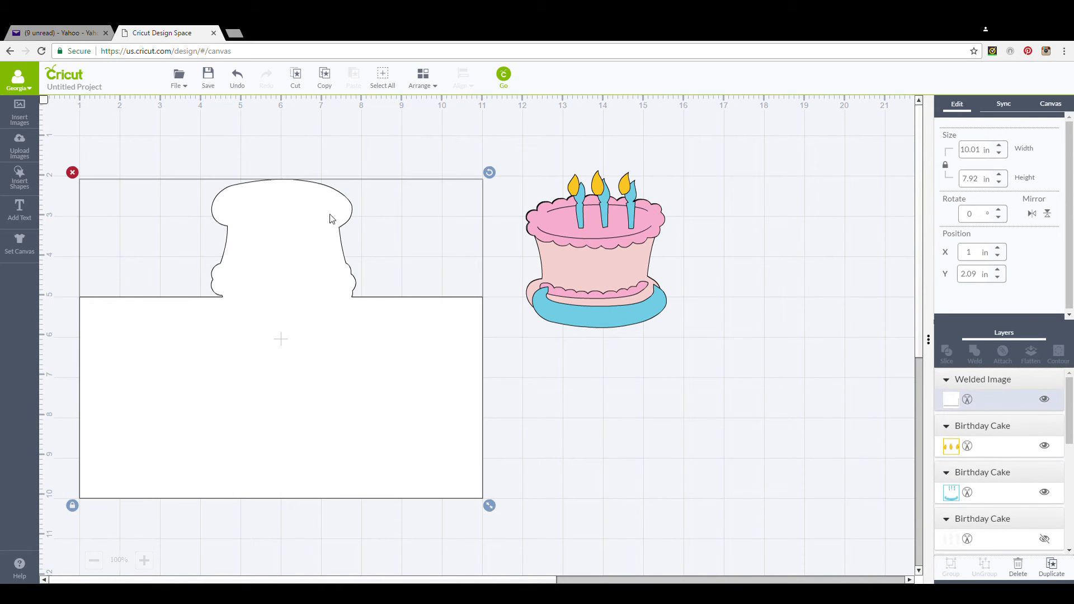
# Send the welded card shape behind the two score lines and attach the score lines to it
pyautogui.click(422, 88)
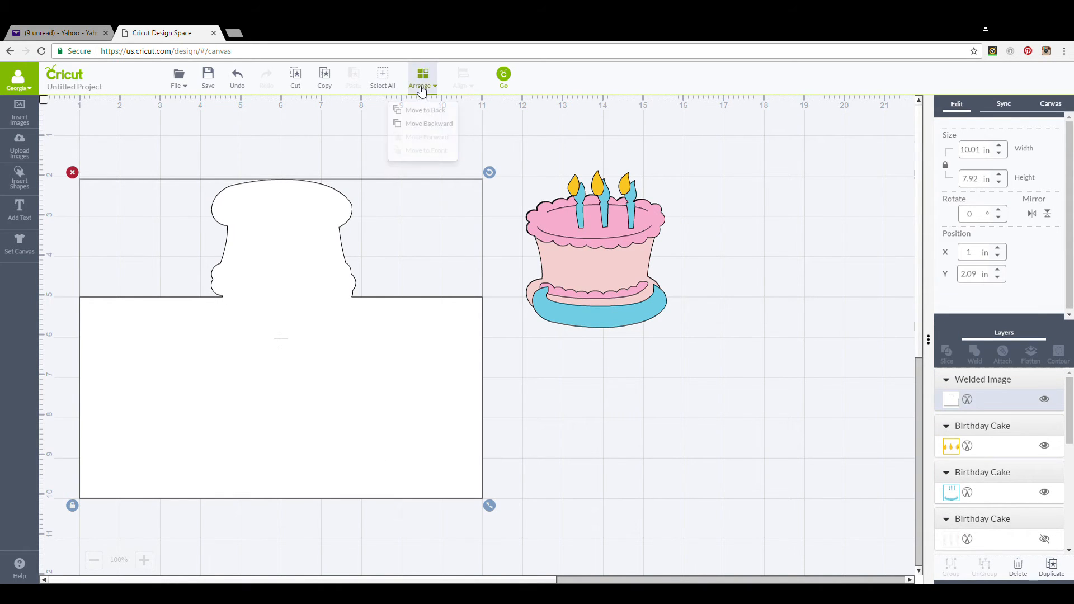
pyautogui.click(425, 124)
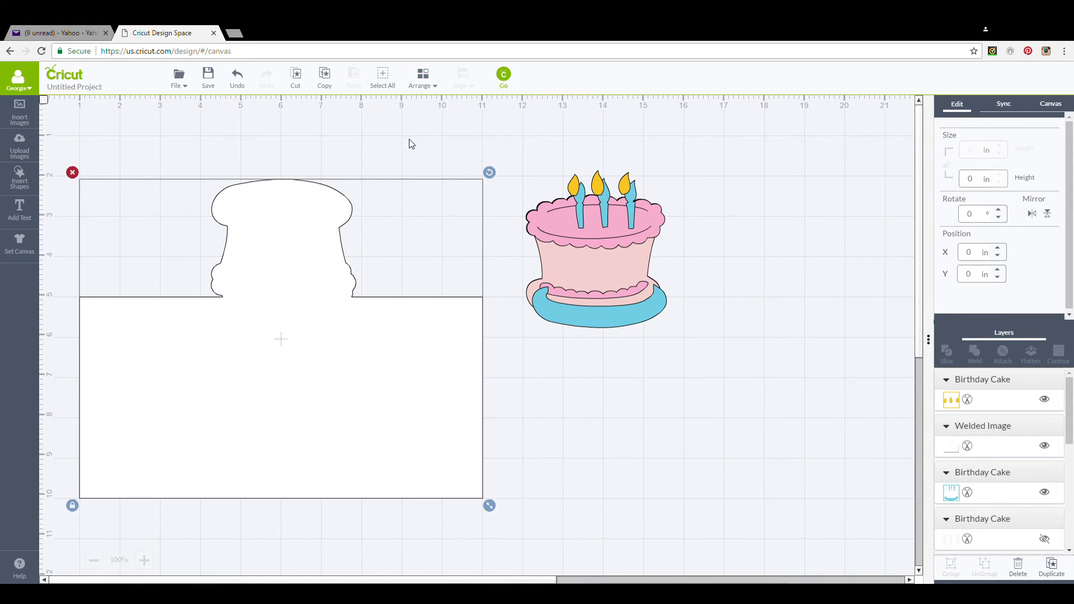
pyautogui.click(436, 93)
pyautogui.click(436, 115)
pyautogui.moveTo(55, 143); pyautogui.dragTo(539, 529)
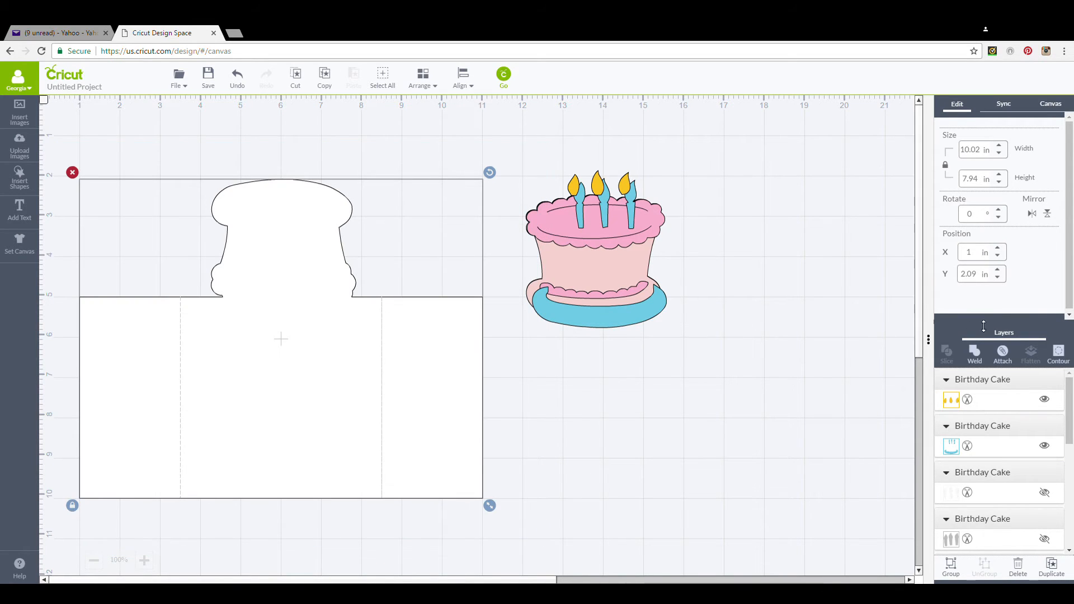
pyautogui.click(1004, 358)
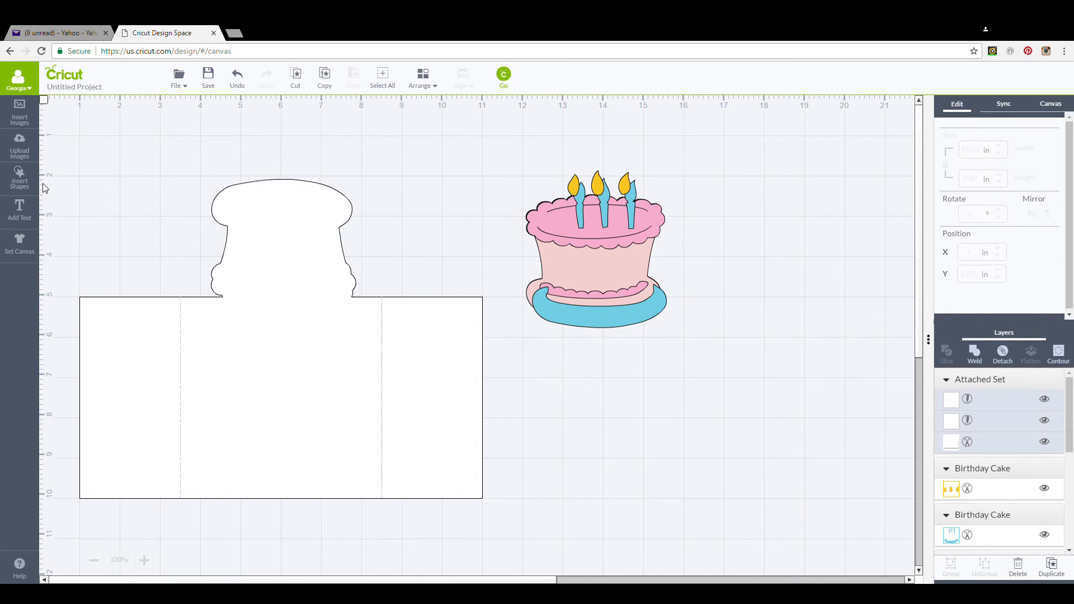
# Insert a score line, rotate it -90°, and stretch it across the join between the cake silhouette and the card
pyautogui.click(27, 184)
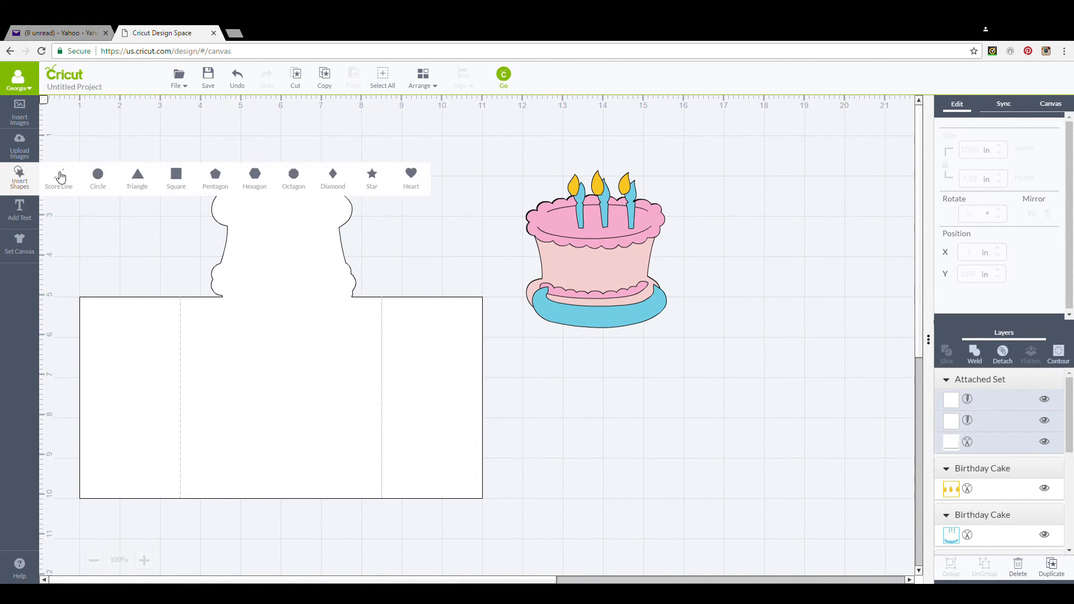
pyautogui.click(60, 177)
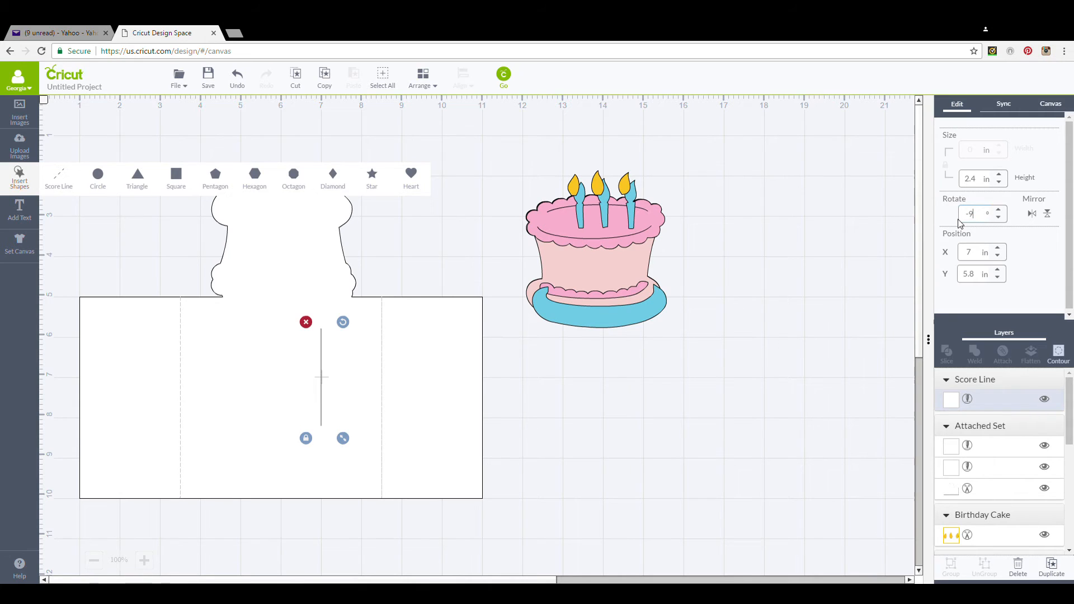
pyautogui.press('Return')
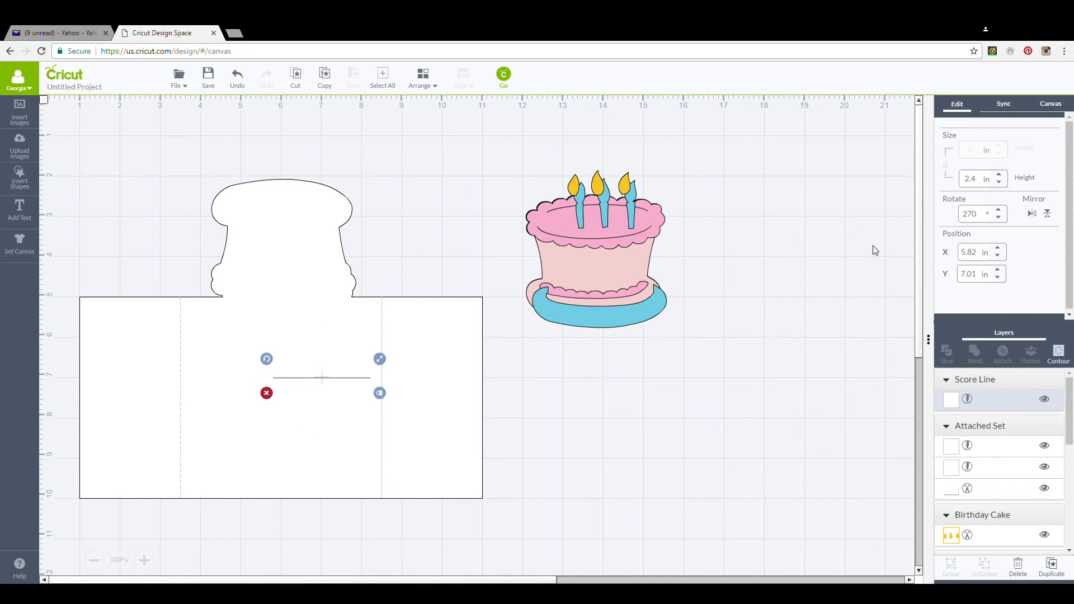
pyautogui.moveTo(380, 361); pyautogui.dragTo(289, 295)
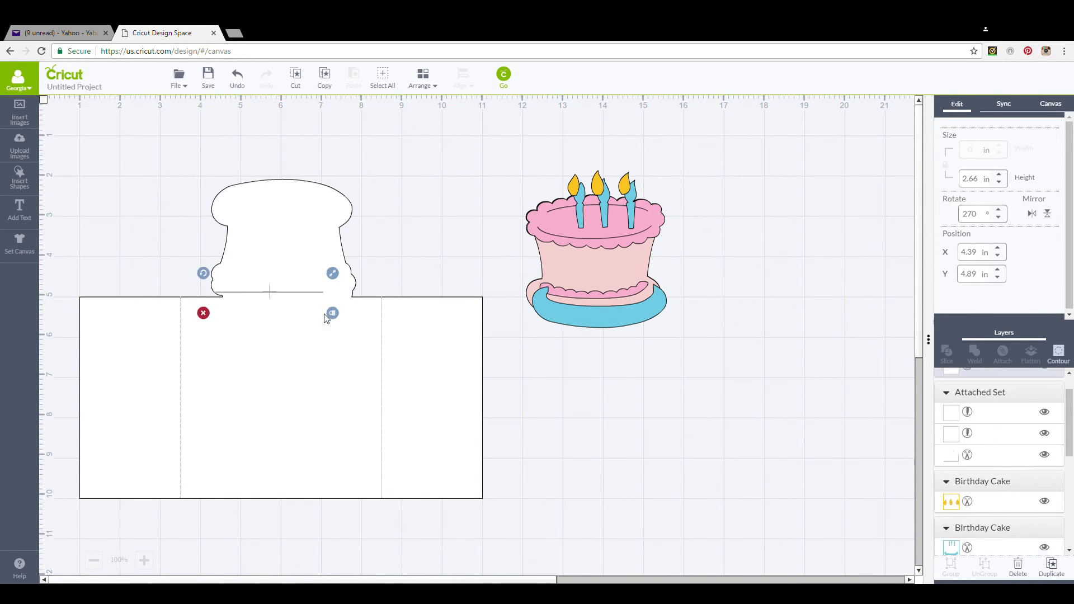
pyautogui.moveTo(346, 273); pyautogui.dragTo(366, 270)
# Attach the horizontal score line to the card and shift the attached card slightly upward on the canvas
pyautogui.click(112, 213)
pyautogui.moveTo(52, 136); pyautogui.dragTo(542, 566)
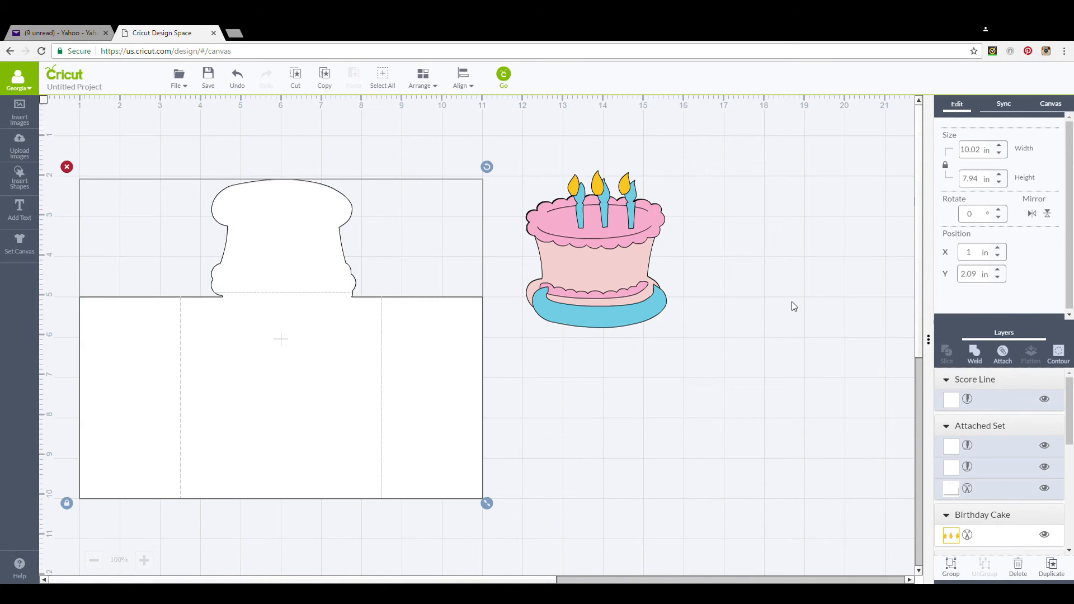
pyautogui.moveTo(400, 369); pyautogui.dragTo(397, 338)
# Realign the blue candle and plate layer with the cake, and move all visible cake pieces to about X 13.84, Y 3.61 in
pyautogui.moveTo(634, 308); pyautogui.dragTo(629, 304)
pyautogui.moveTo(464, 123); pyautogui.dragTo(730, 402)
pyautogui.moveTo(614, 227); pyautogui.dragTo(687, 297)
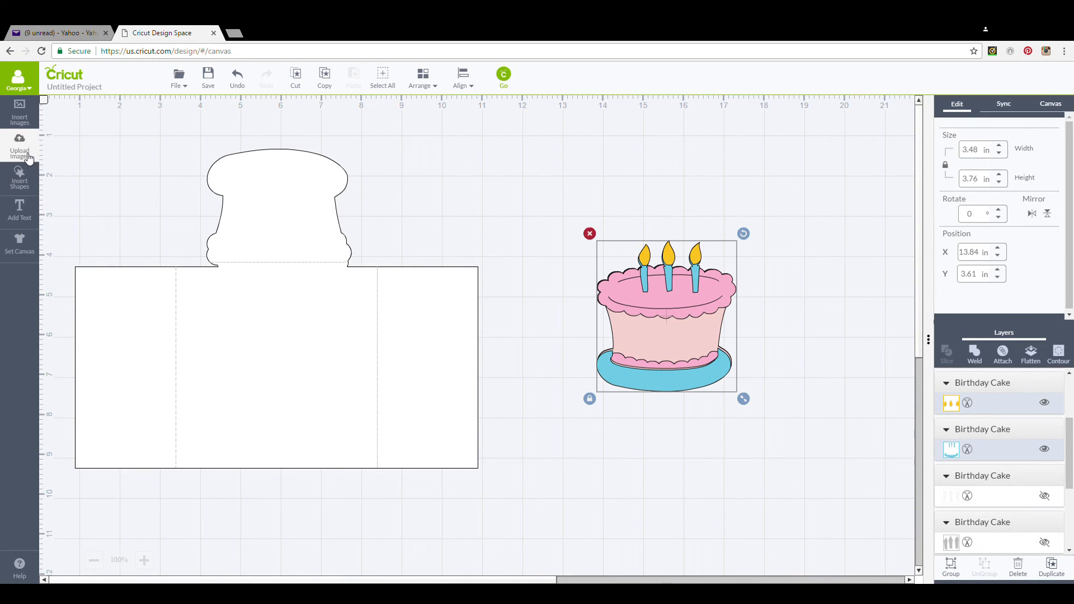
# Insert a 4.75 in square, centre it on the card's middle panel, and colour it Cactus Pink
pyautogui.click(27, 182)
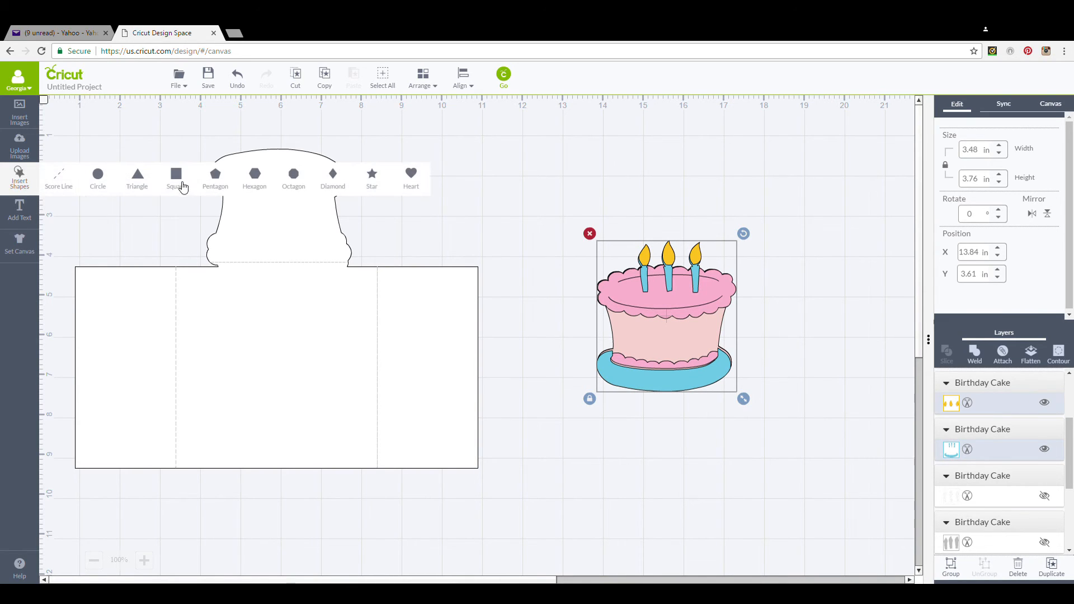
pyautogui.click(177, 178)
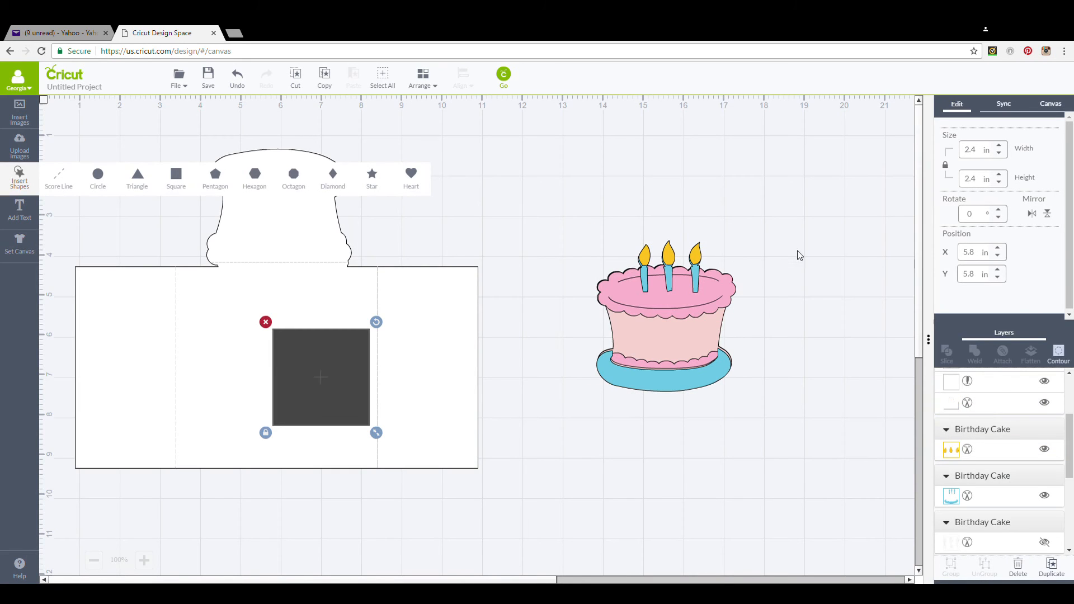
pyautogui.doubleClick(976, 151)
pyautogui.write('4.75')
pyautogui.press('Return')
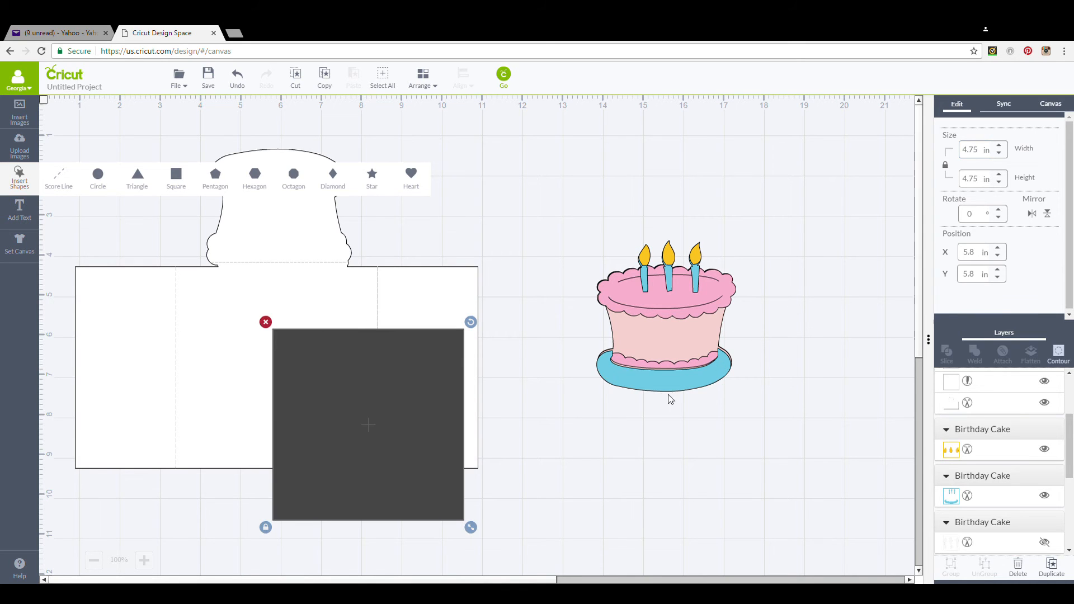
pyautogui.moveTo(358, 476); pyautogui.dragTo(263, 414)
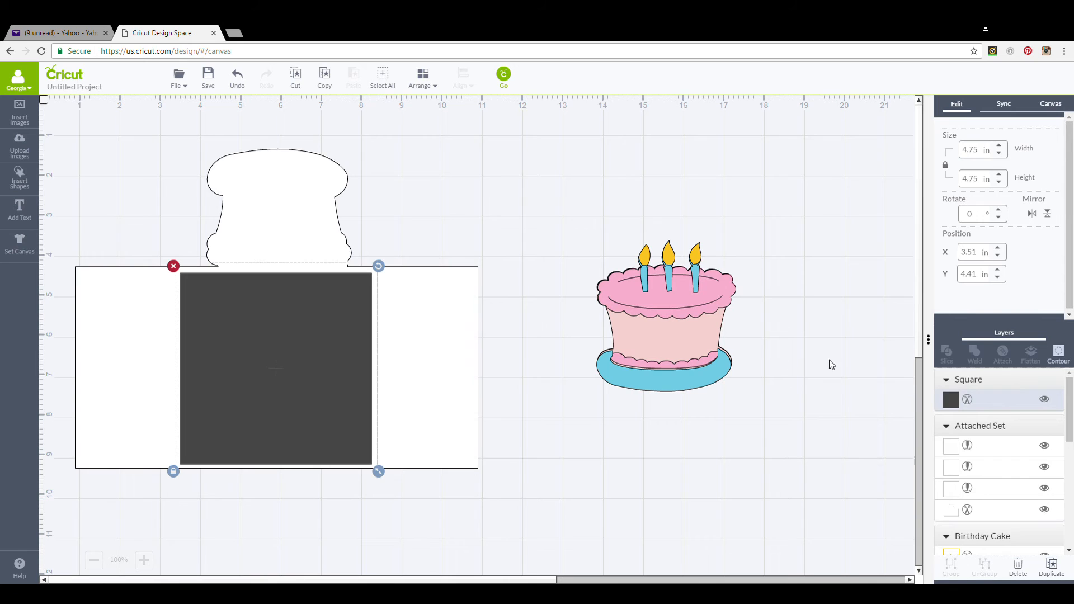
pyautogui.click(951, 400)
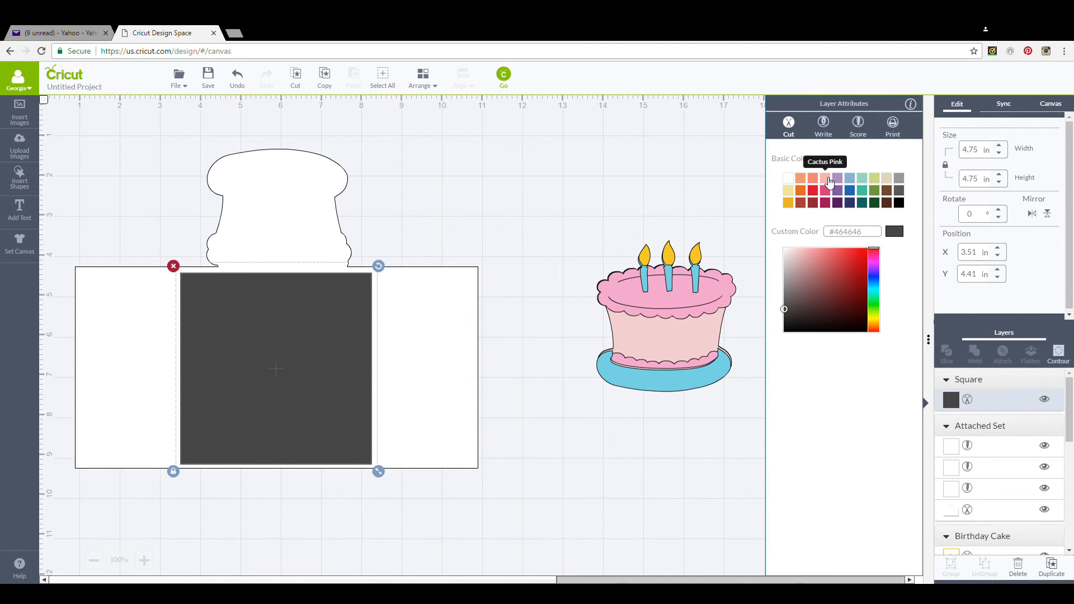
pyautogui.click(827, 179)
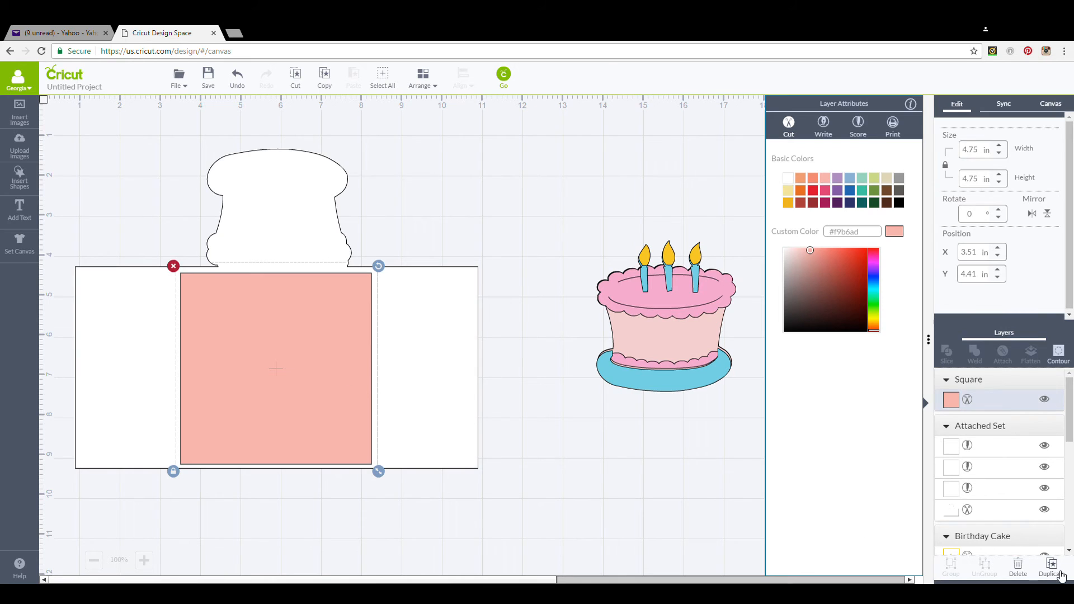
# Duplicate the pink square, unlock its proportions, set the copy's width to 2.25 in, and place it on the card's left panel
pyautogui.click(1061, 577)
pyautogui.moveTo(331, 380); pyautogui.dragTo(526, 375)
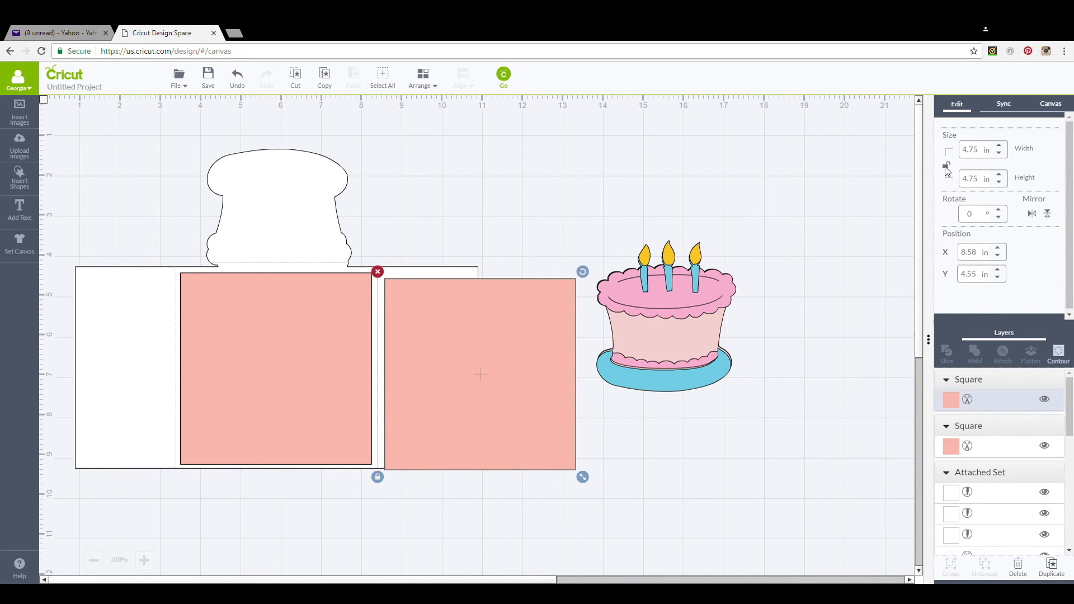
pyautogui.click(950, 166)
pyautogui.moveTo(981, 151); pyautogui.dragTo(960, 160)
pyautogui.press('Return')
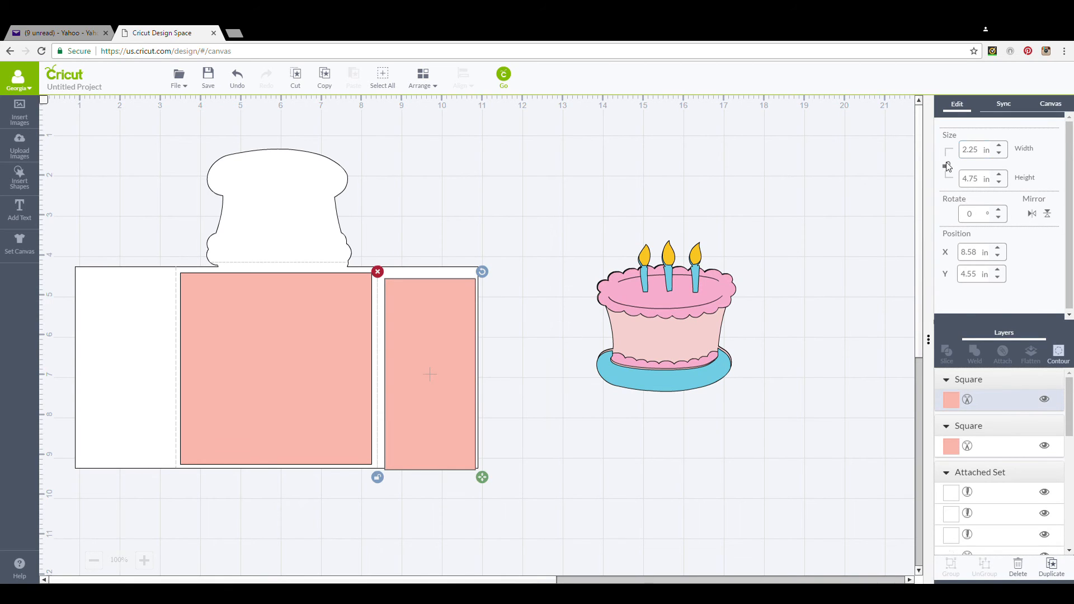
pyautogui.moveTo(361, 382); pyautogui.dragTo(132, 386)
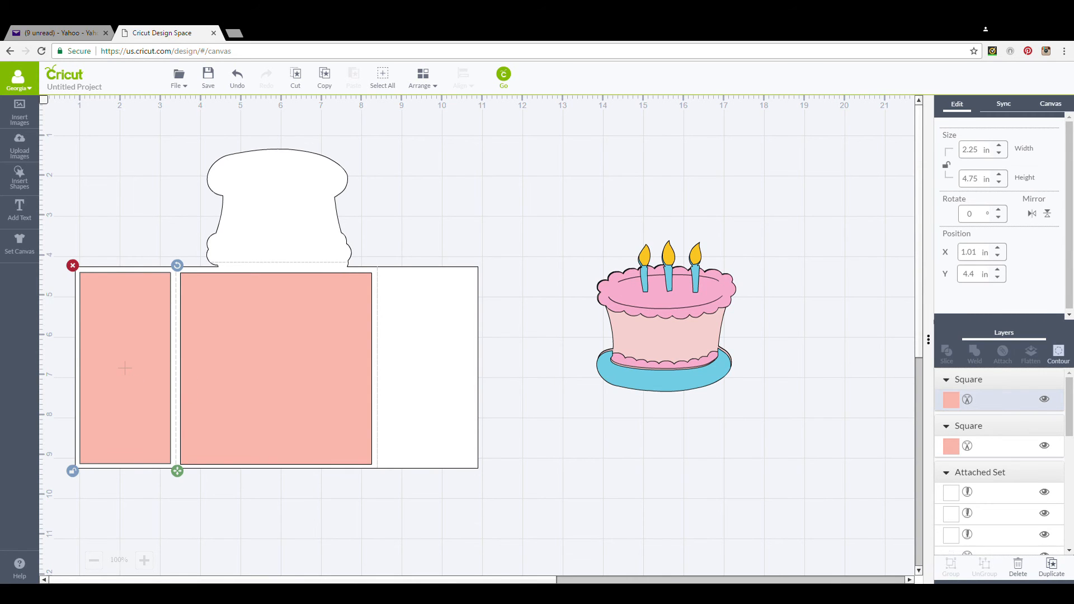
# Make three copies of the narrow pink rectangle, placing one on the card's right panel and two beside the card
pyautogui.click(1058, 571)
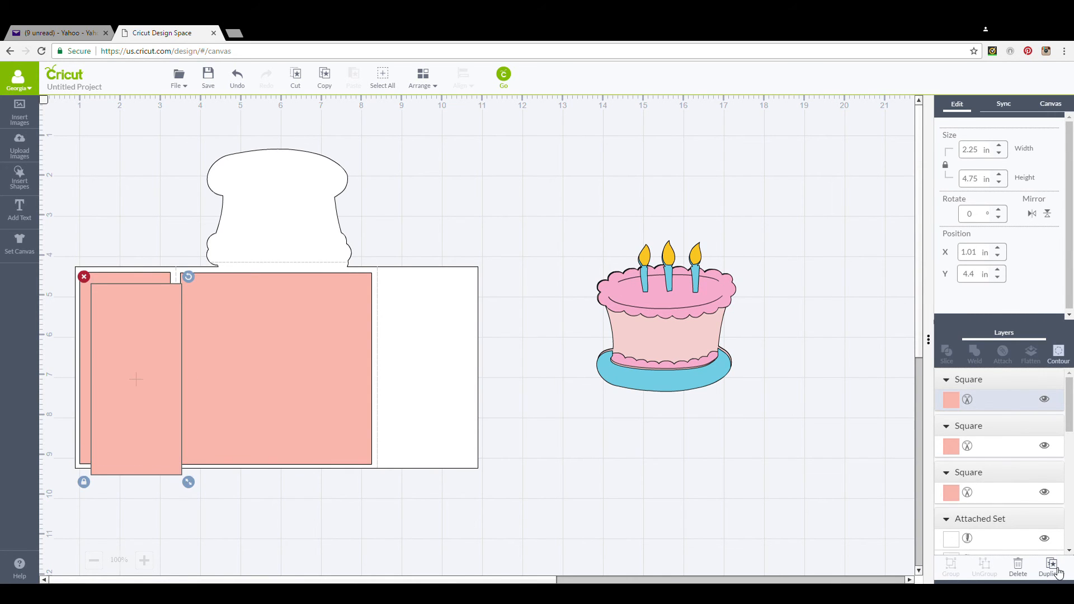
pyautogui.click(1057, 571)
pyautogui.click(1057, 570)
pyautogui.moveTo(193, 387); pyautogui.dragTo(441, 373)
pyautogui.moveTo(126, 398); pyautogui.dragTo(521, 523)
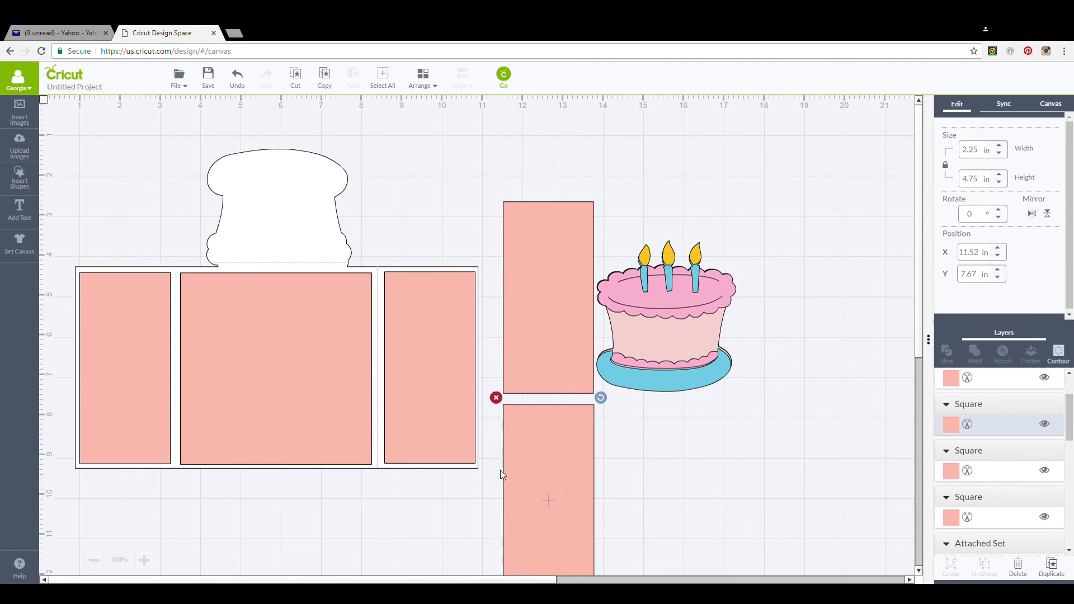
# Duplicate the pink square on the centre panel and resize the copy to 4.5 by 4.5 in
pyautogui.click(274, 339)
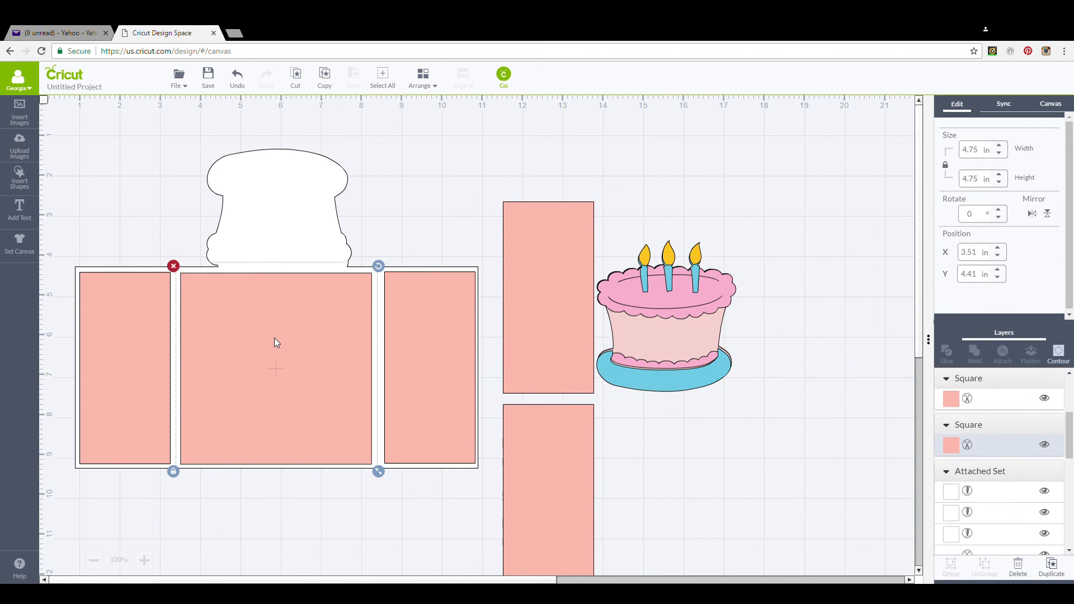
pyautogui.click(1051, 576)
pyautogui.moveTo(983, 149); pyautogui.dragTo(958, 161)
pyautogui.write('4.5')
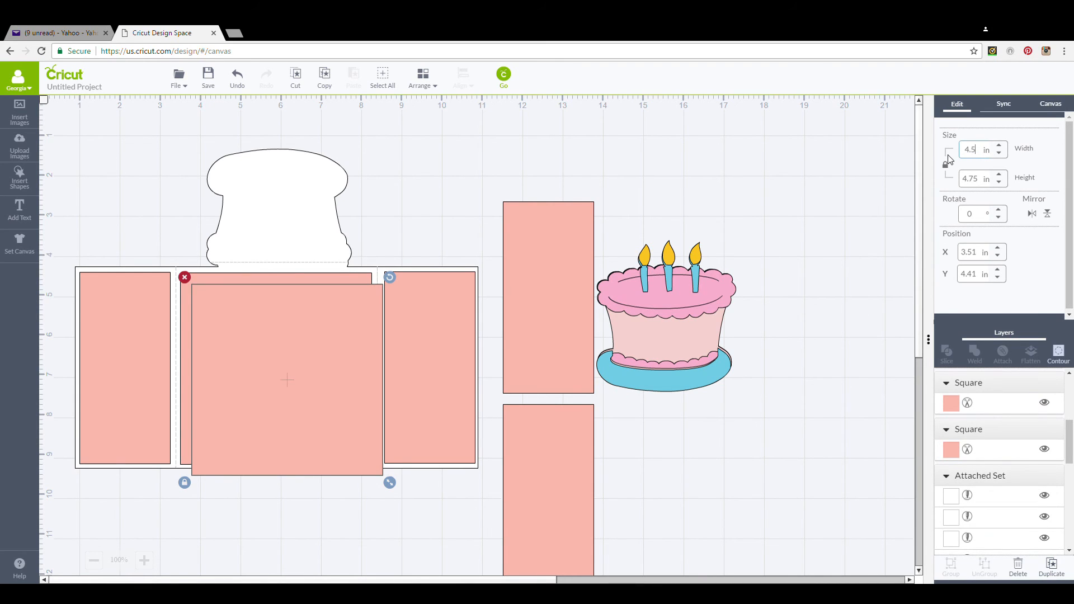
pyautogui.press('Return')
# Colour the 4.5 in square white and centre it over the pink square on the middle panel
pyautogui.scroll(3, 996, 391)
pyautogui.click(951, 399)
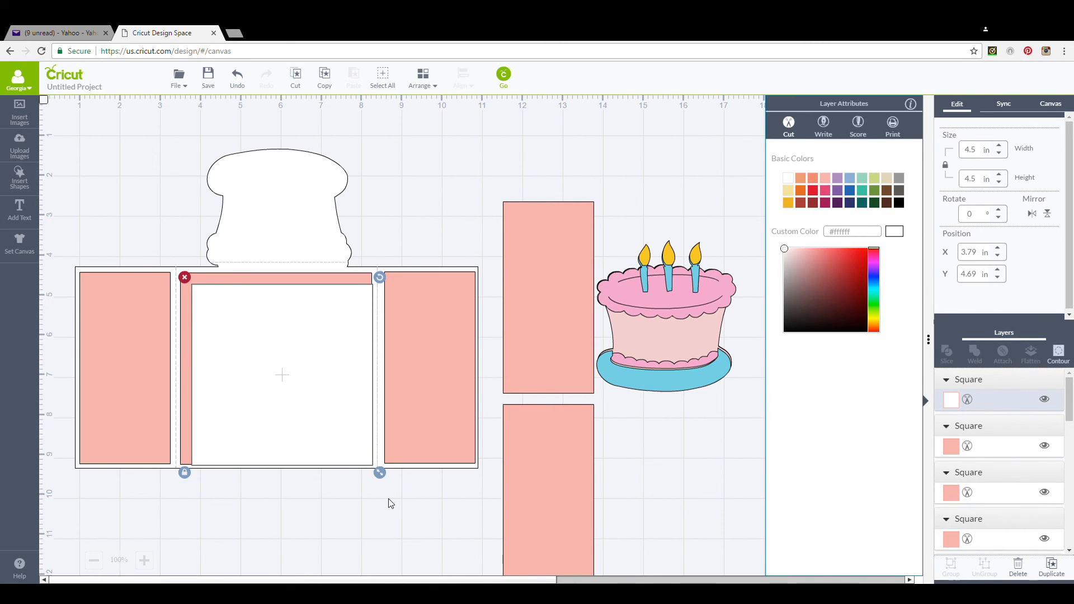
pyautogui.click(302, 436)
pyautogui.moveTo(306, 433); pyautogui.dragTo(300, 427)
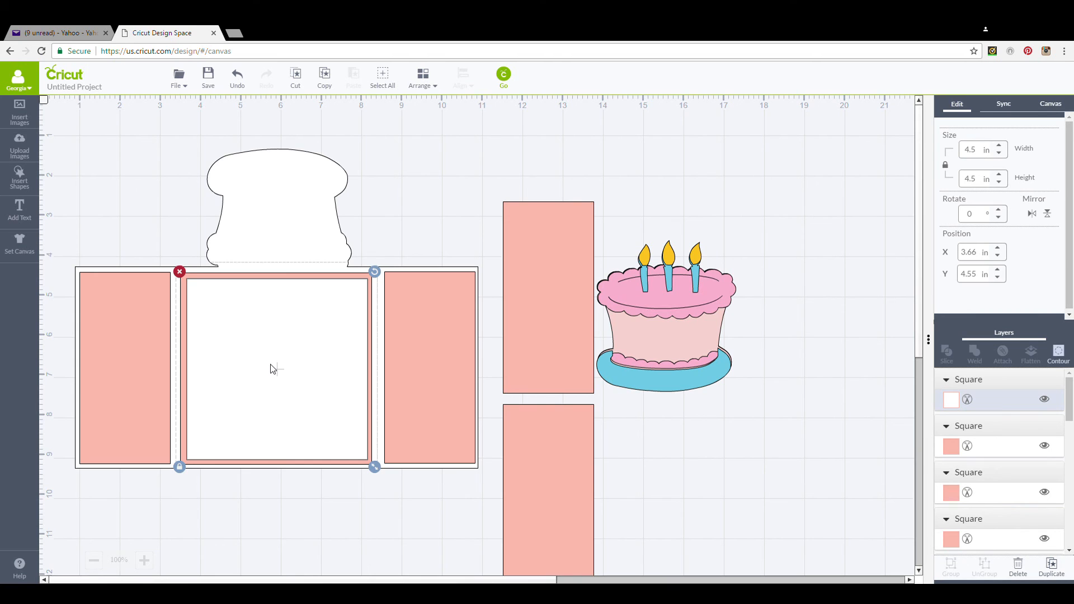
# Move the lower spare pink rectangle to the open canvas right of the cake, at about X 17.56, Y 1.59 in
pyautogui.moveTo(591, 478); pyautogui.dragTo(833, 232)
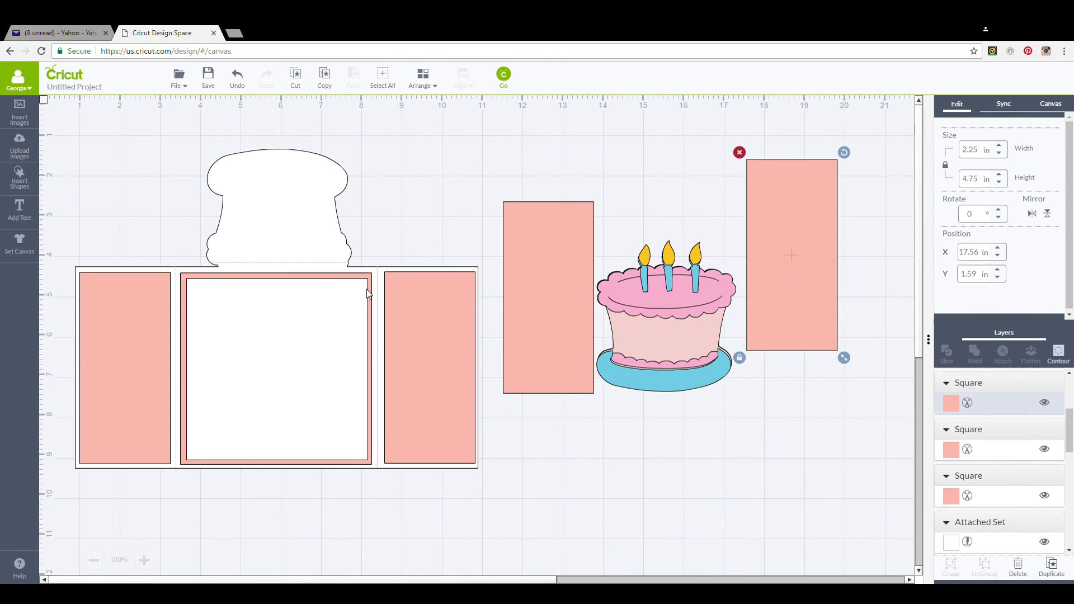